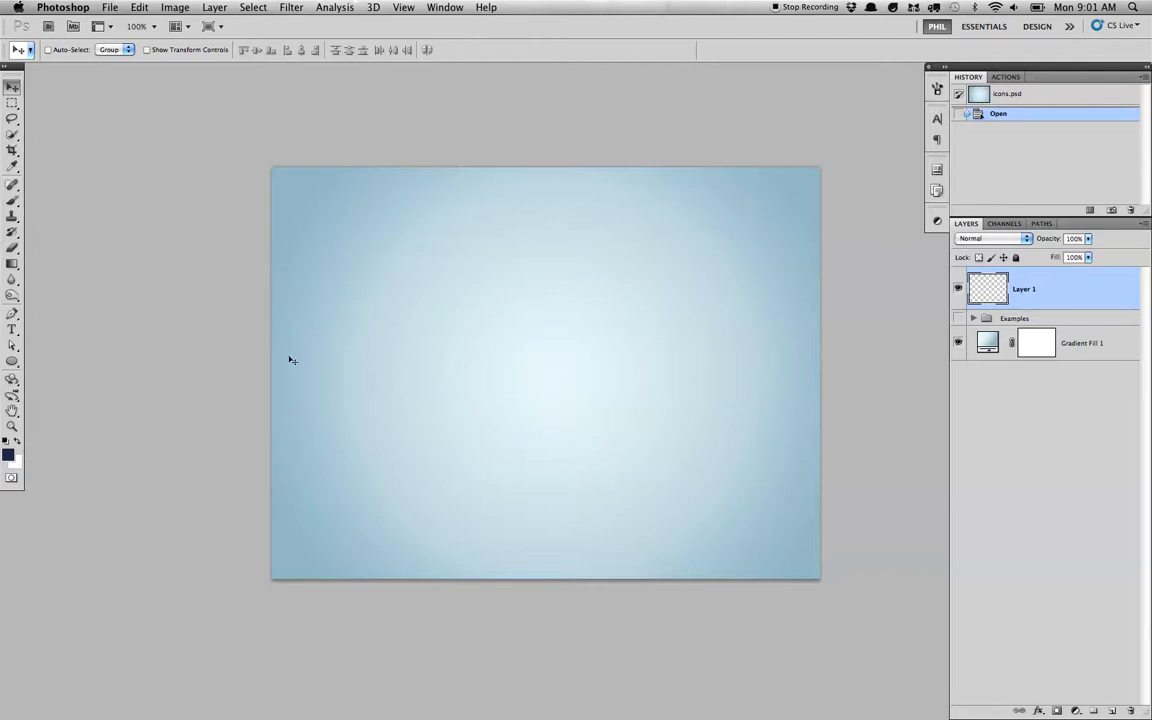
- Draw two overlapping dark blue circles on a single shape layer, the second slightly larger and placed lower right
key("u")
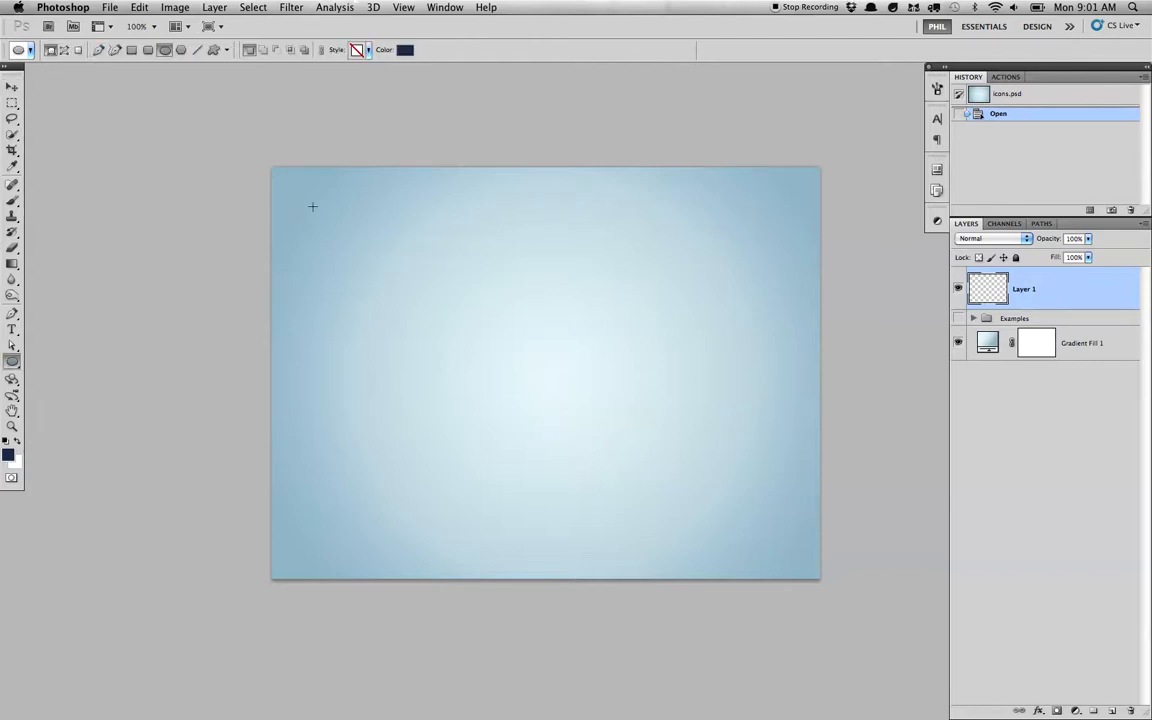
left_click_drag(342, 233, 489, 406)
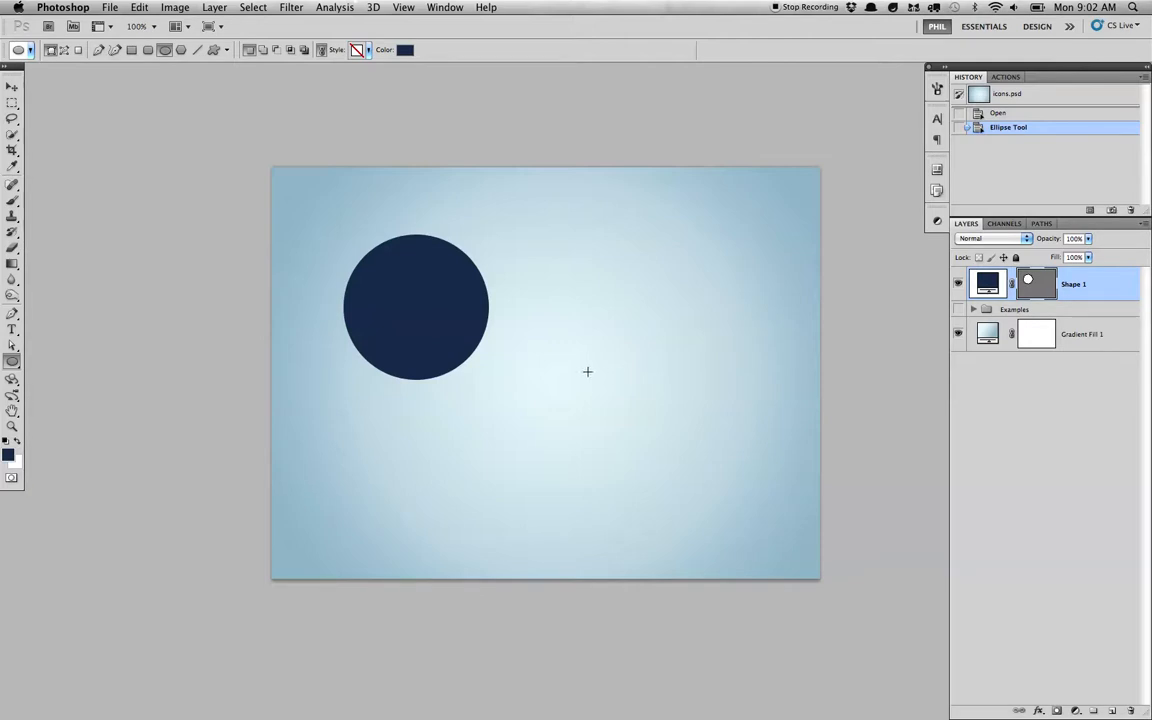
key("shift")
left_click_drag(459, 298, 627, 467)
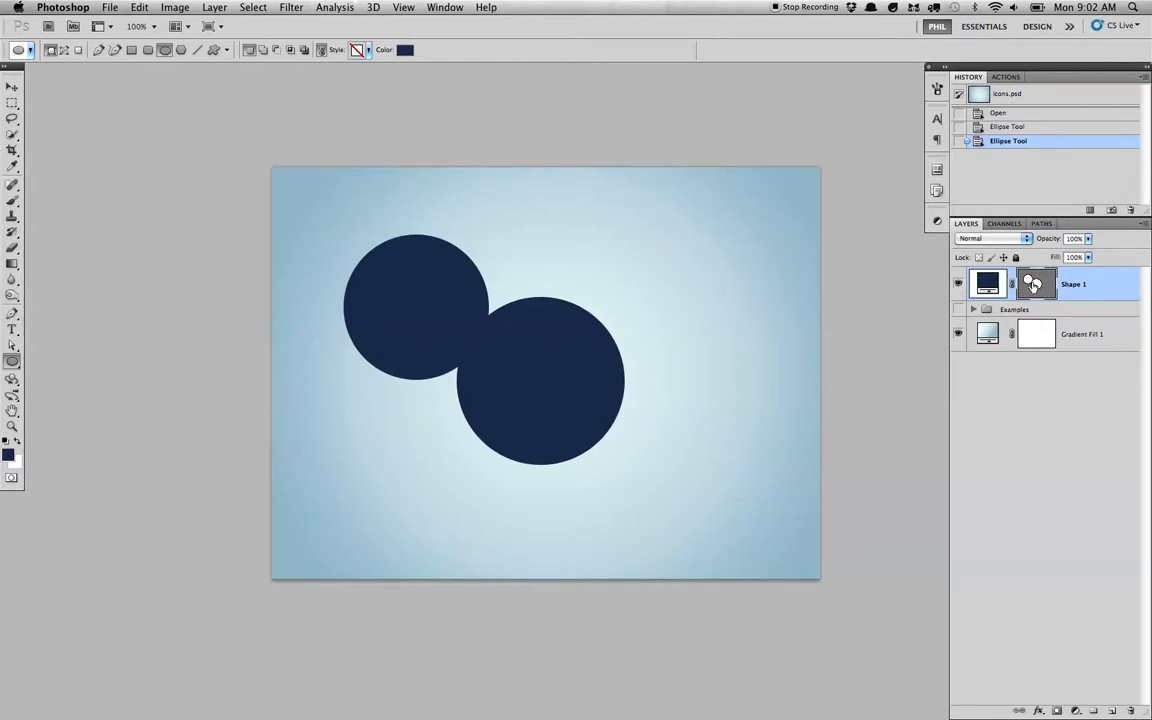
- Toggle the outline display of Shape 1's vector mask on the canvas
left_click(1033, 285)
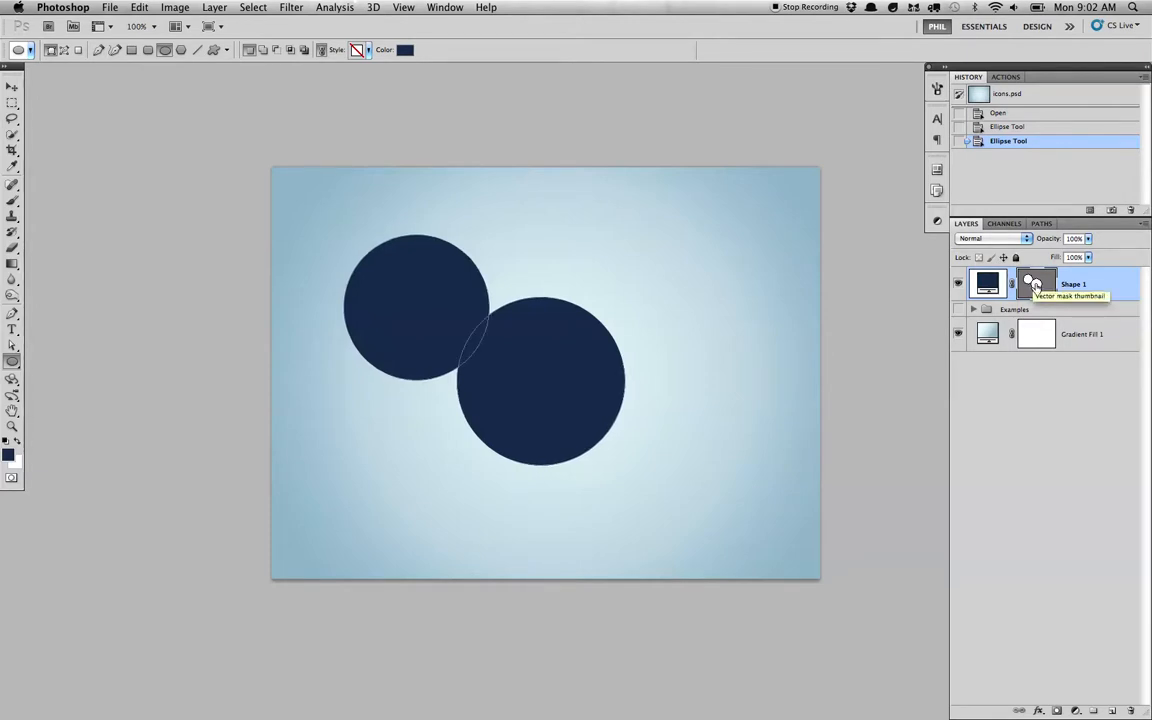
left_click(1033, 283)
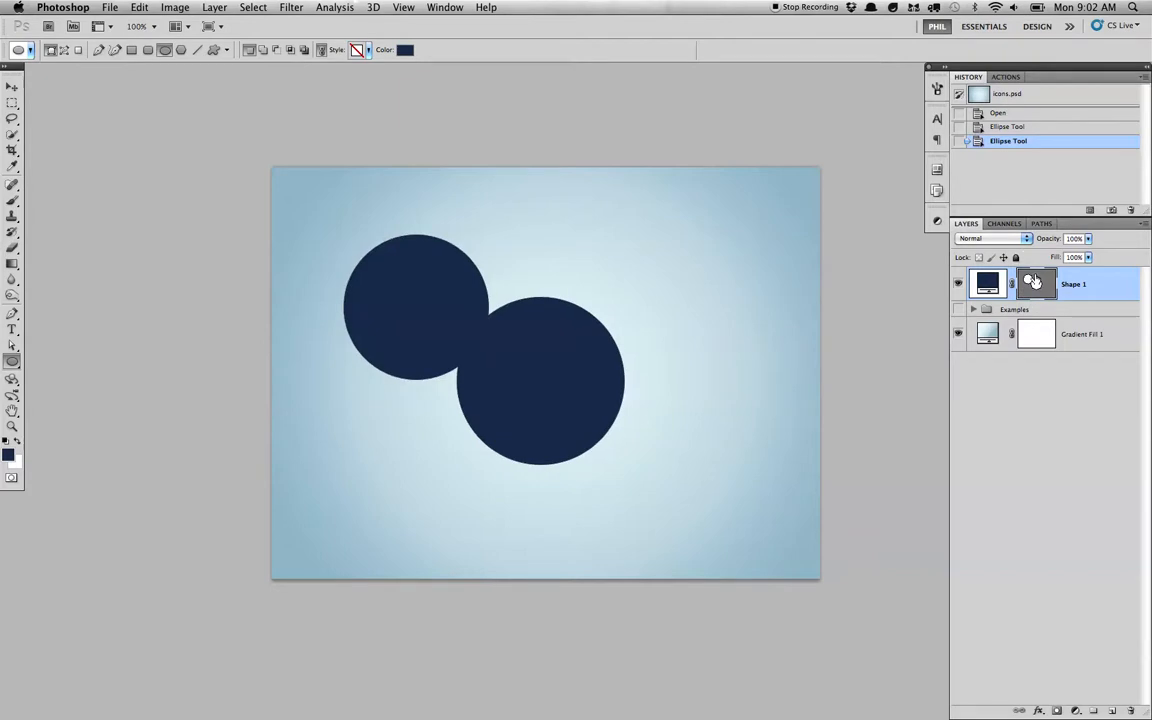
left_click(1033, 281)
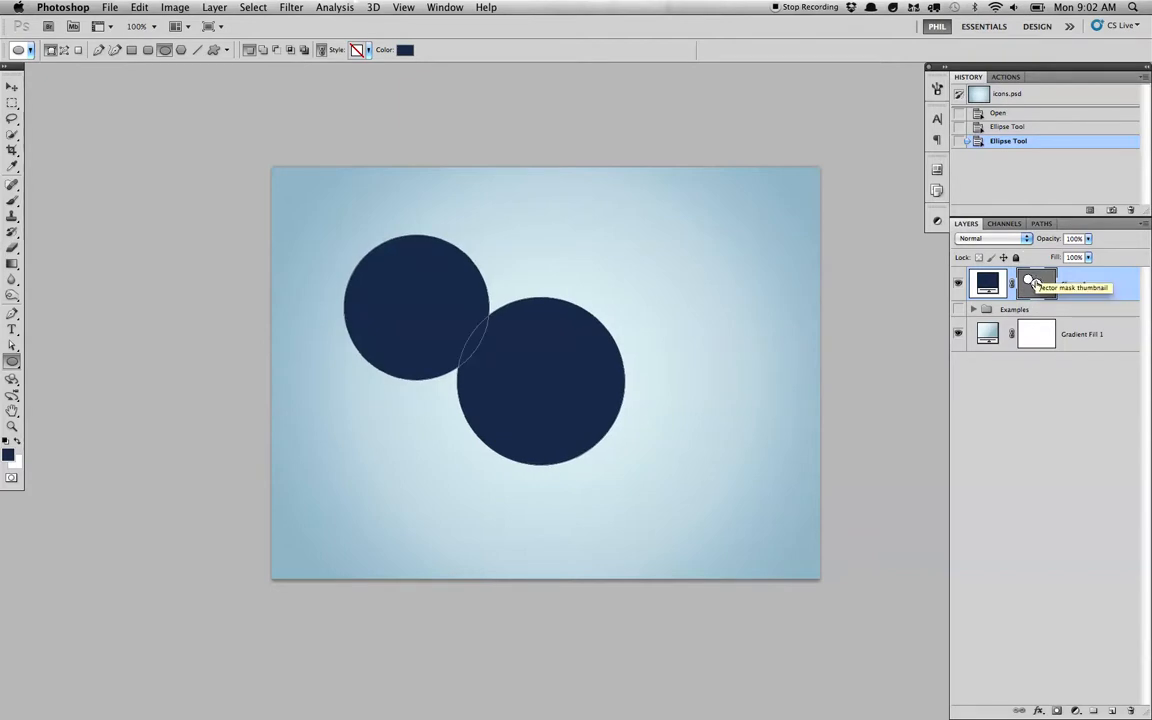
left_click(1033, 283)
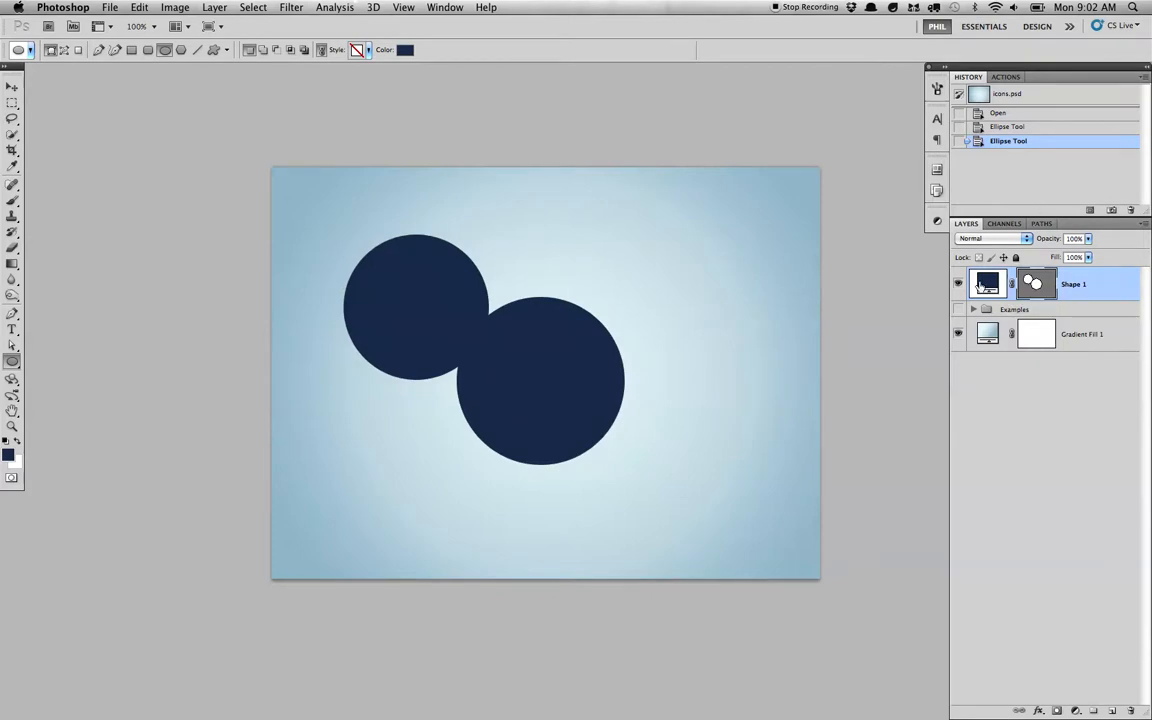
double_click(985, 285)
mouse_move(905, 560)
left_mouse_down()
mouse_move(910, 541)
mouse_move(769, 633)
mouse_move(780, 601)
left_mouse_up()
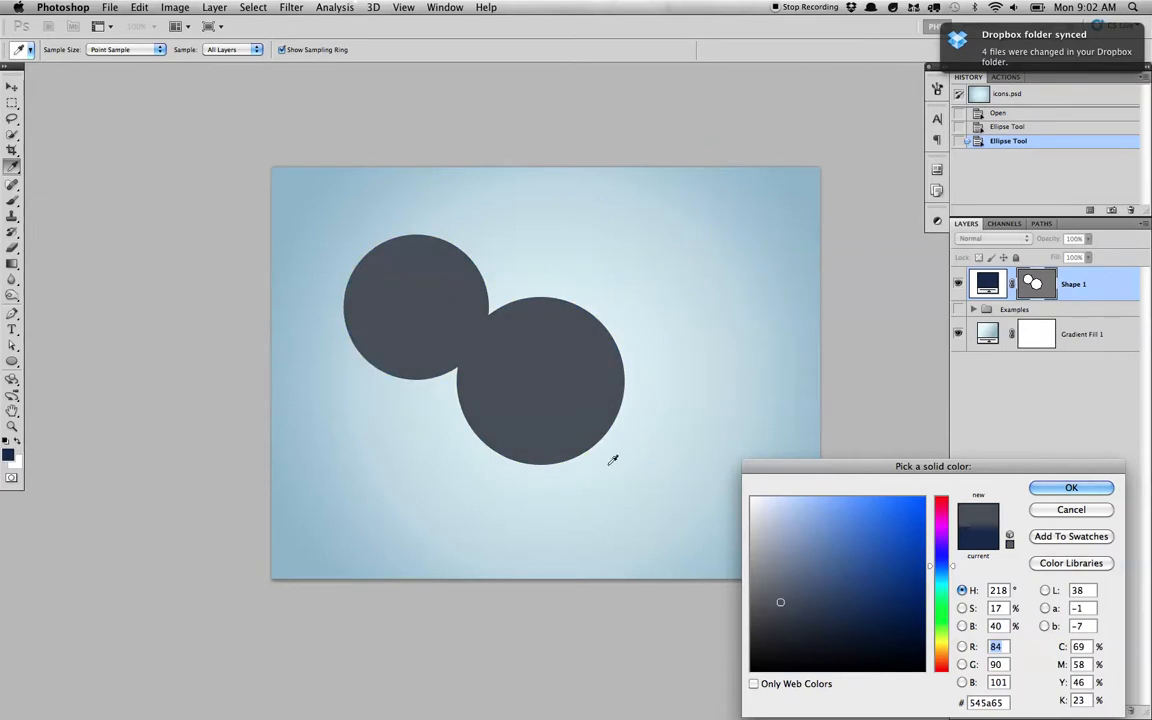
left_click(1071, 509)
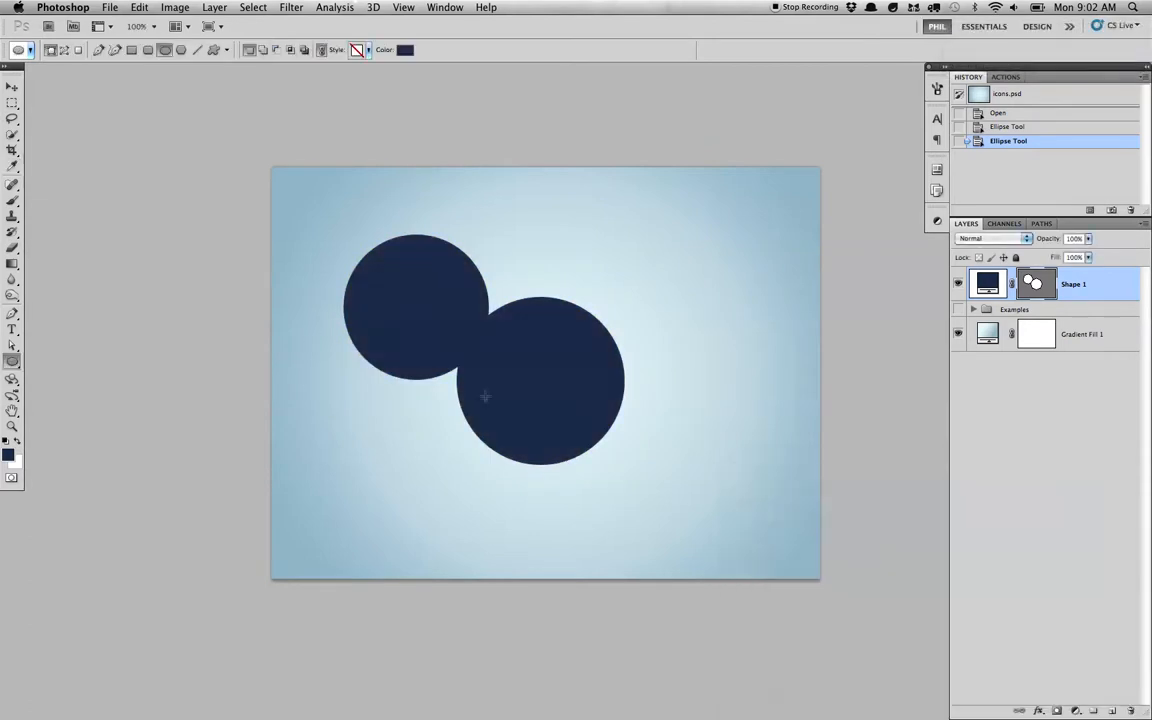
- Reposition the two circles individually with the Path Selection tool so the larger one overlaps the smaller one's upper-right side
left_click(13, 345)
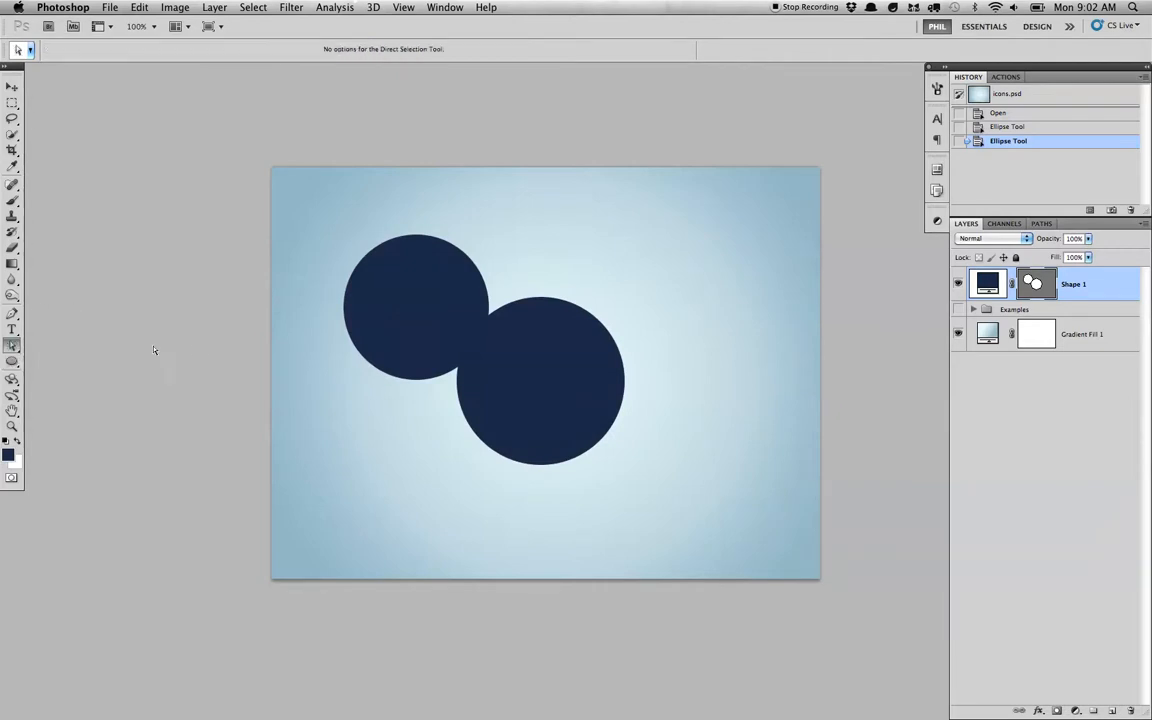
key("shift+a")
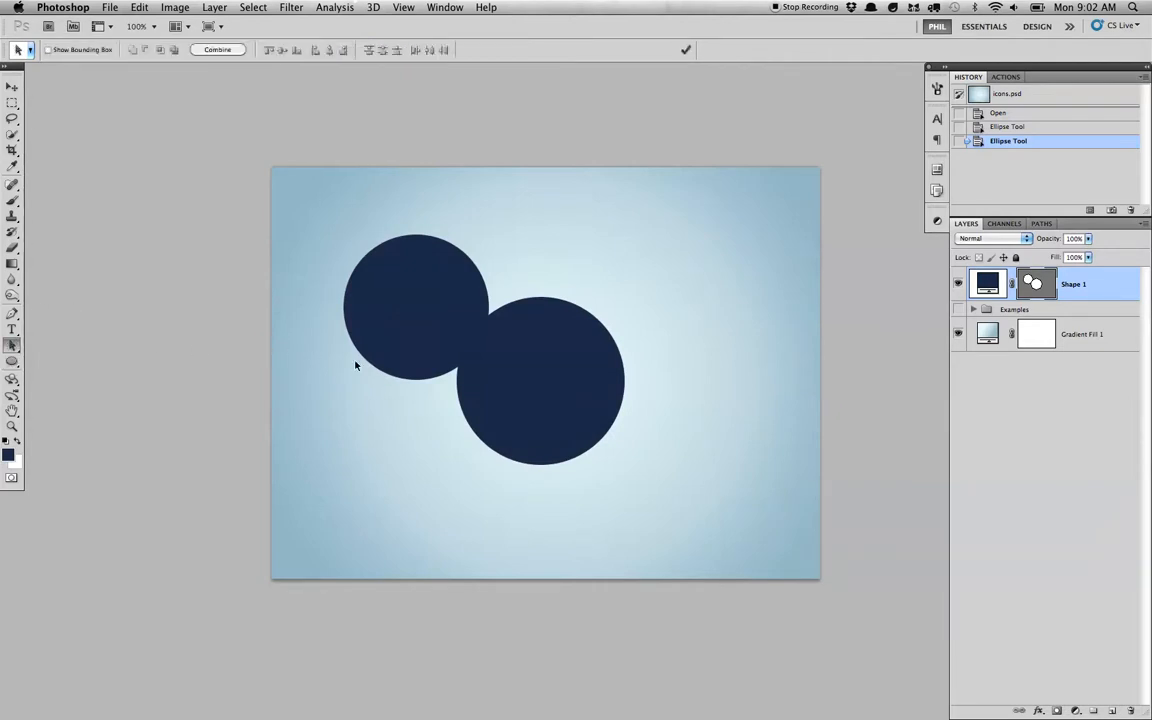
left_click(516, 384)
left_click_drag(532, 388, 648, 353)
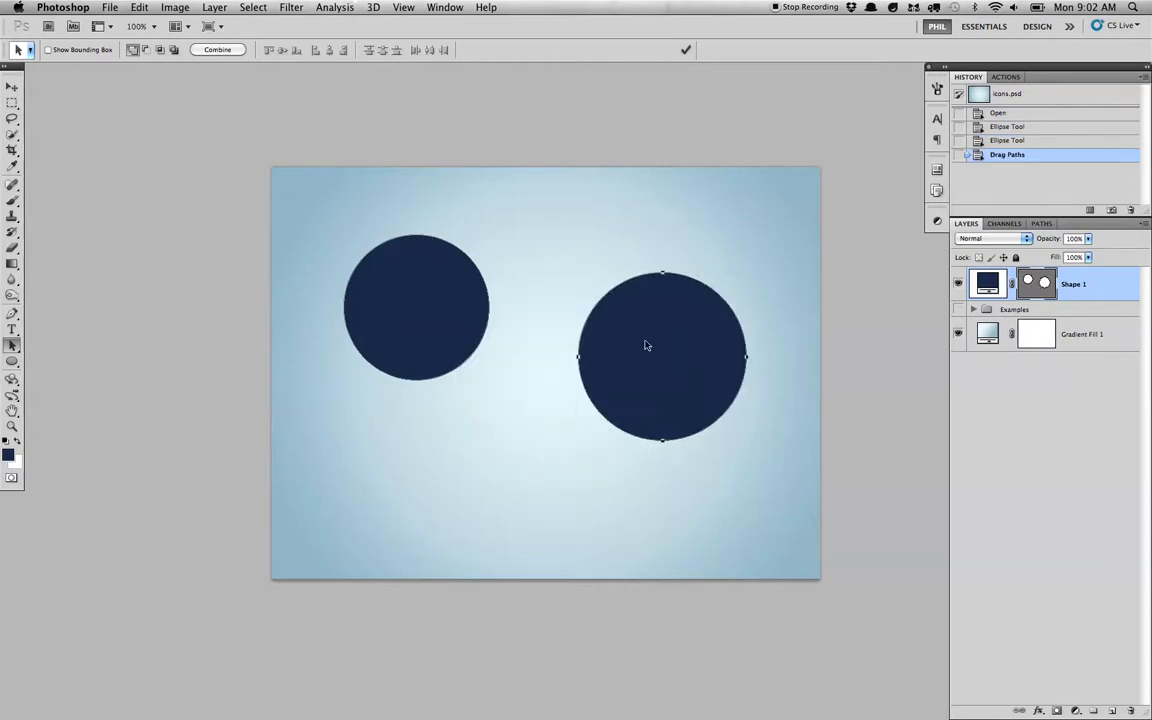
left_click_drag(463, 305, 501, 366)
left_click_drag(603, 369, 571, 331)
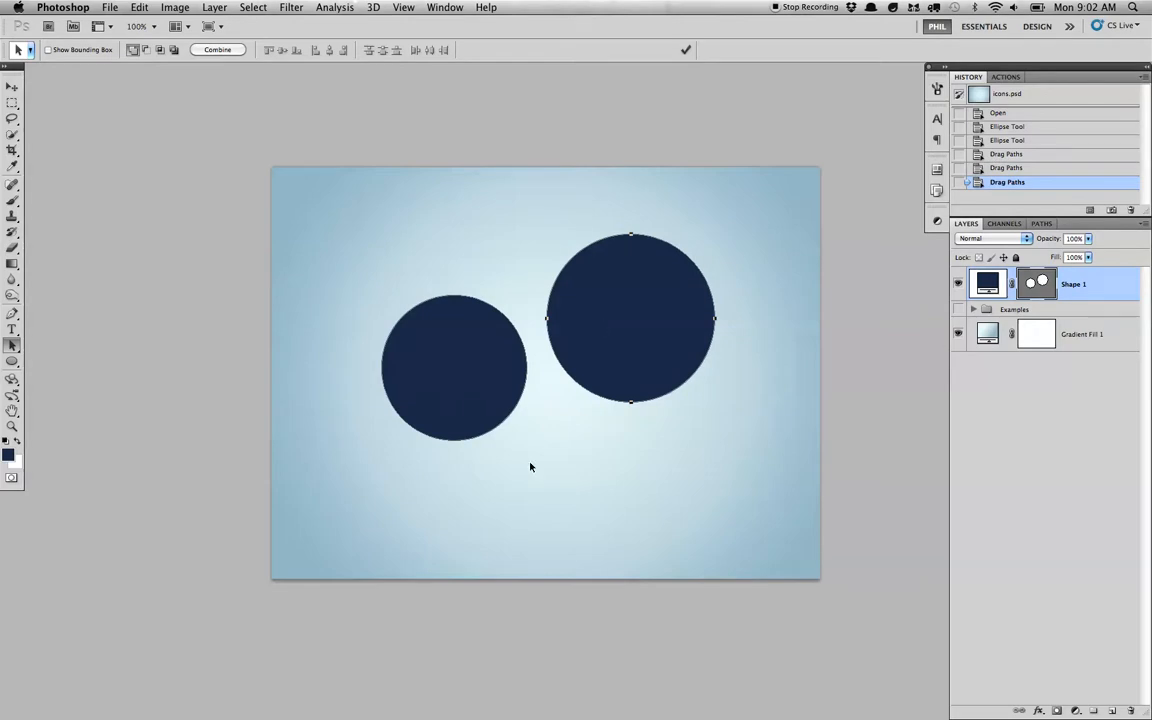
left_click_drag(609, 355, 634, 338)
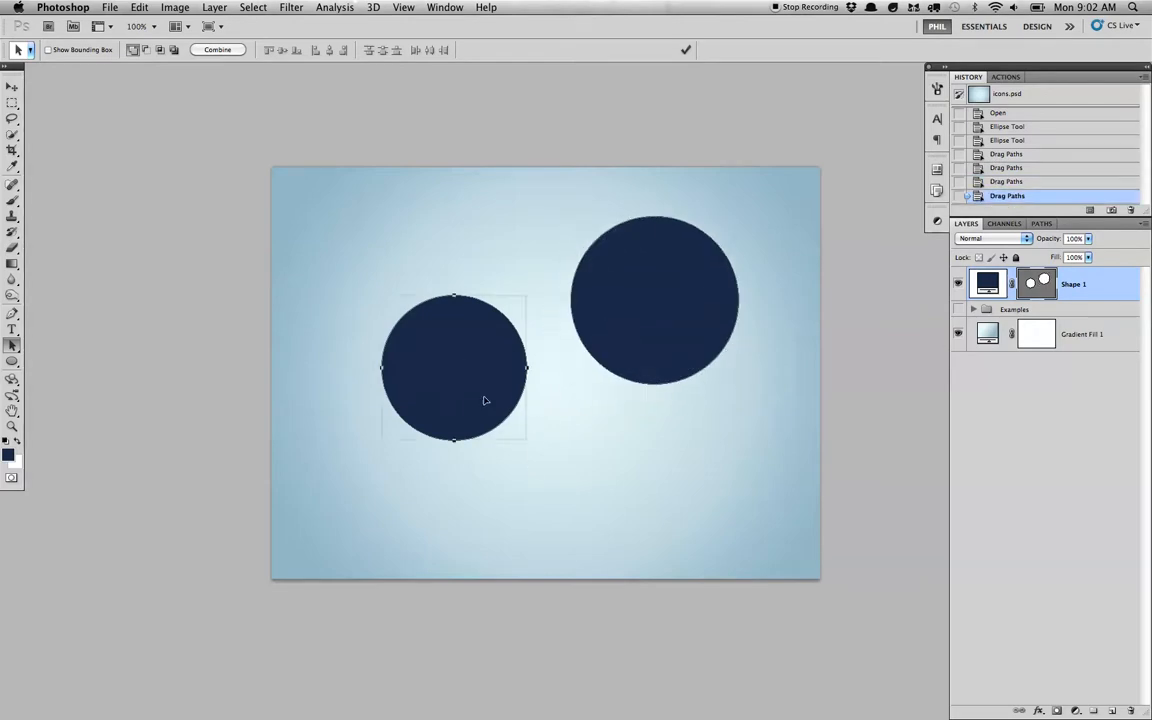
left_click_drag(473, 368, 494, 421)
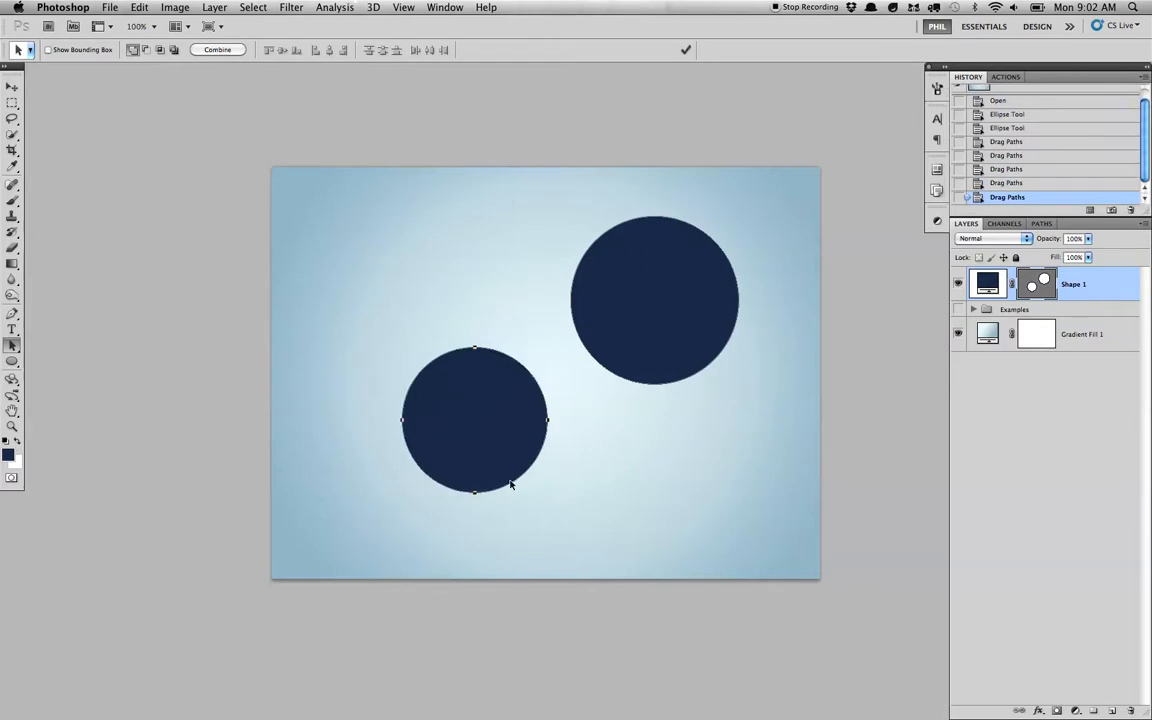
left_click_drag(625, 303, 542, 385)
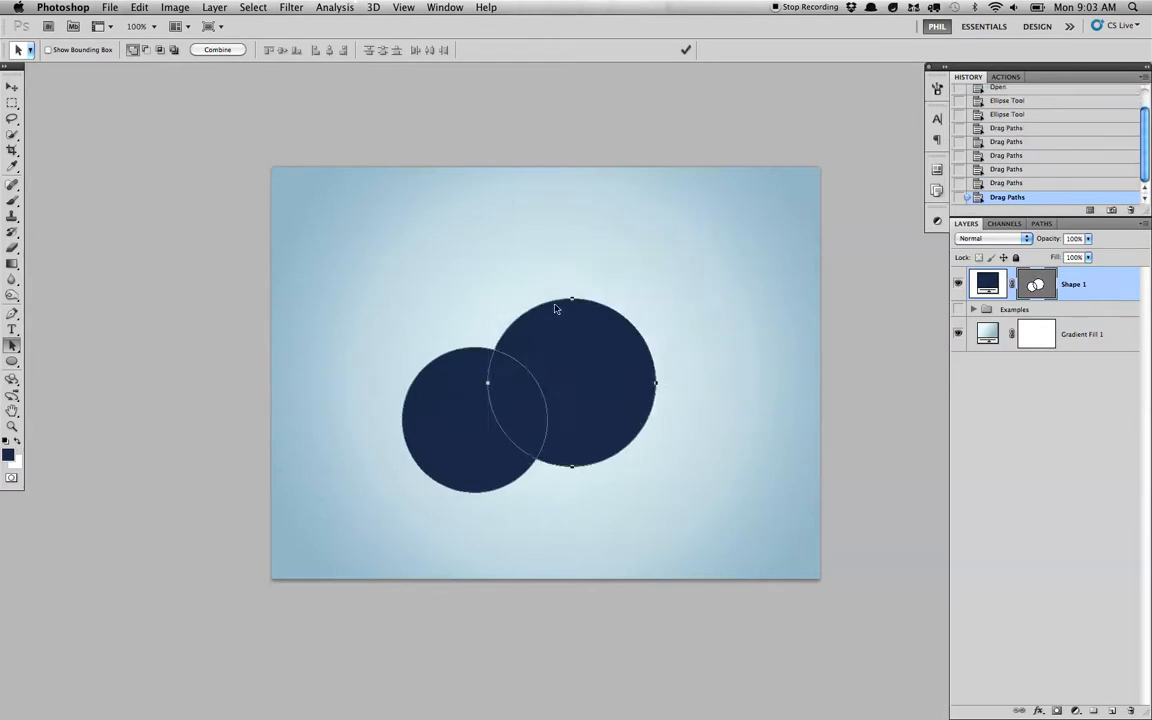
- Try the exclude, intersect, subtract and add operations on the larger circle, and try combining both circles into one path
left_click(173, 50)
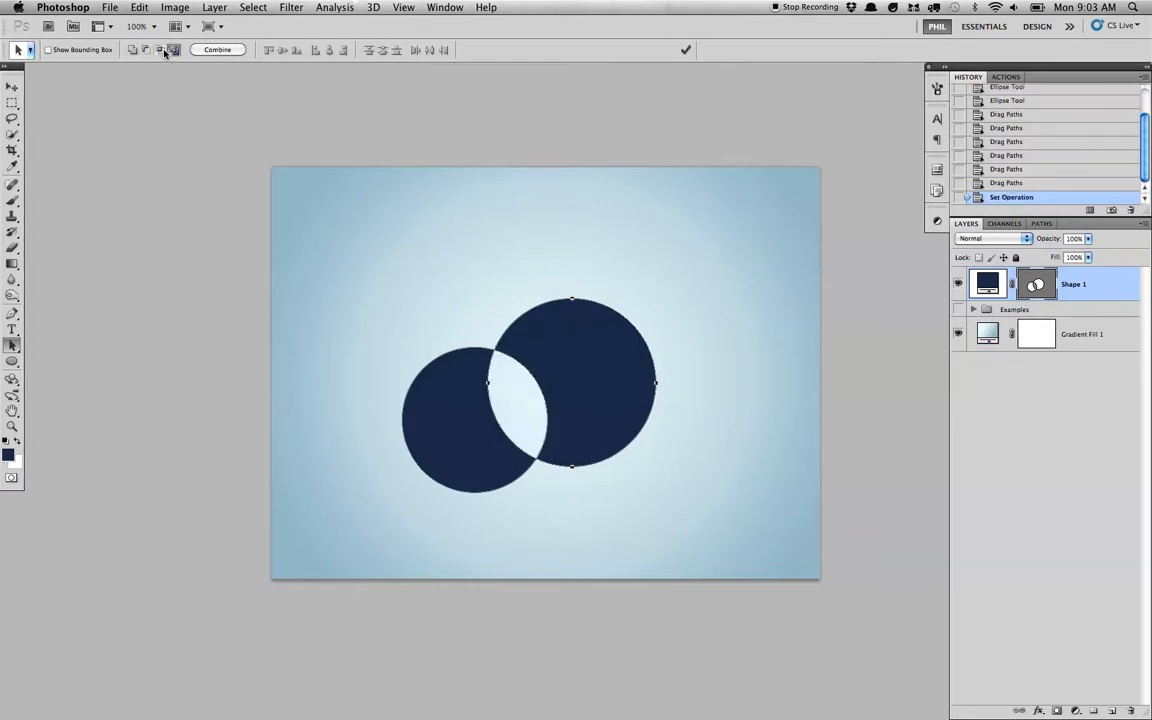
left_click(161, 50)
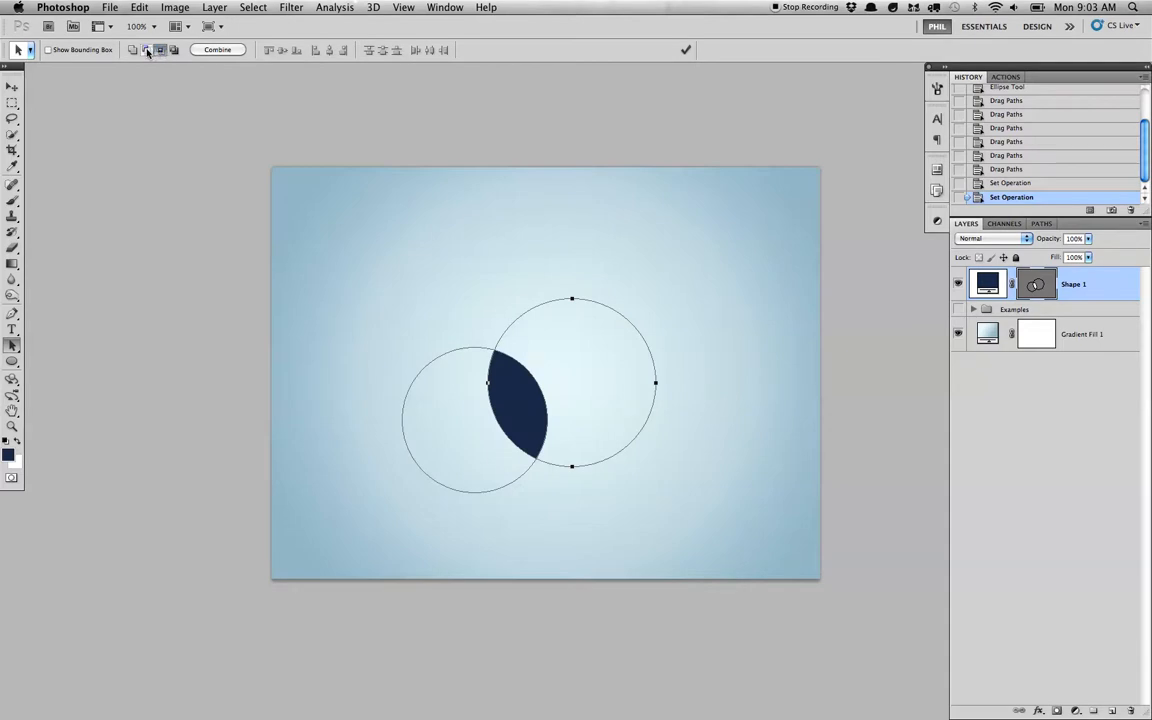
left_click(147, 50)
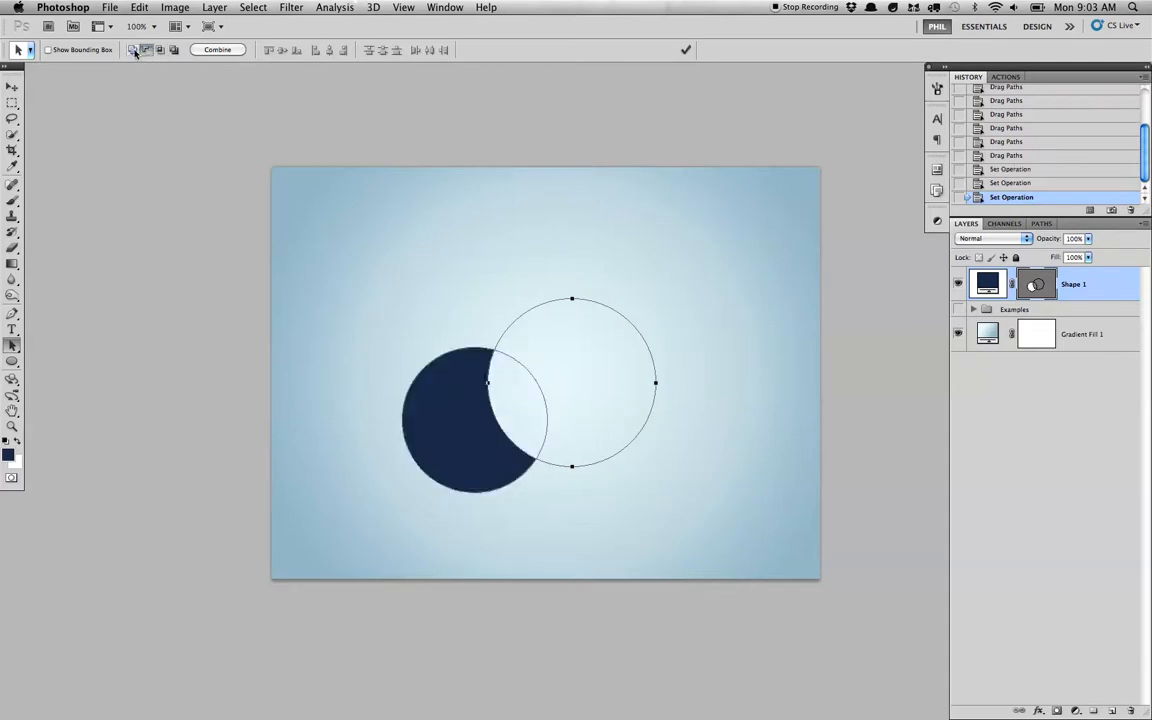
left_click(134, 50)
left_click(214, 50)
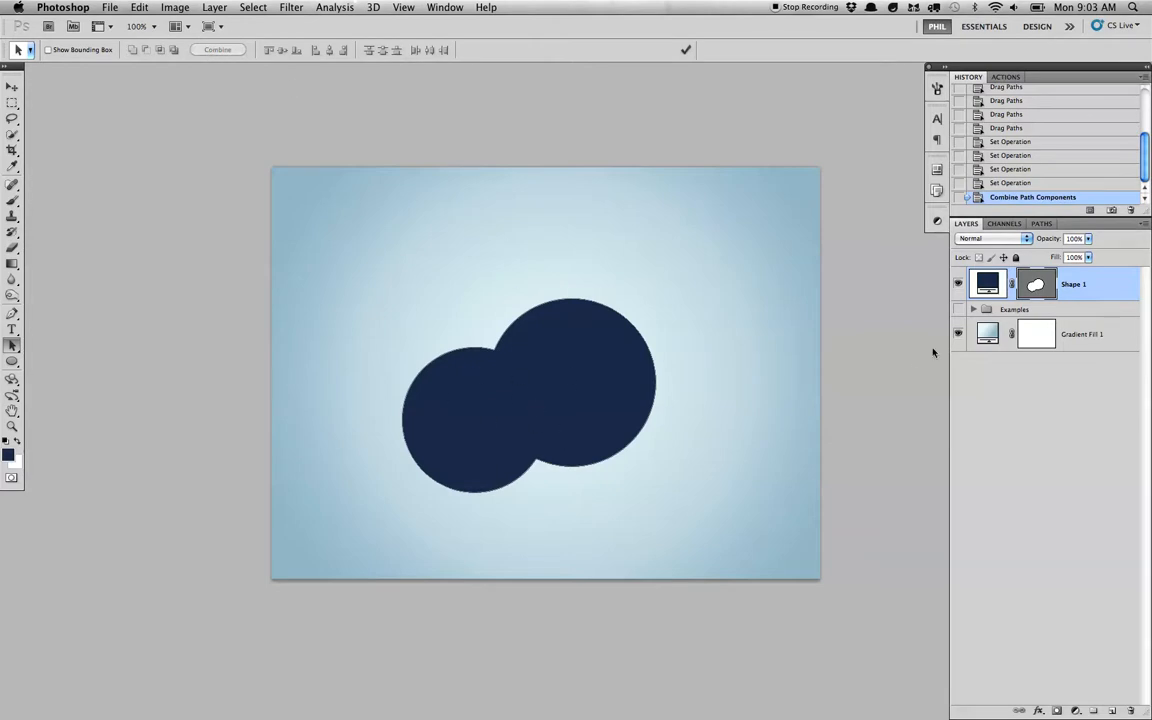
left_click(990, 185)
- Move the two overlapping circles apart so there is a gap between them
left_click_drag(589, 391, 666, 371)
left_click_drag(524, 397, 496, 367)
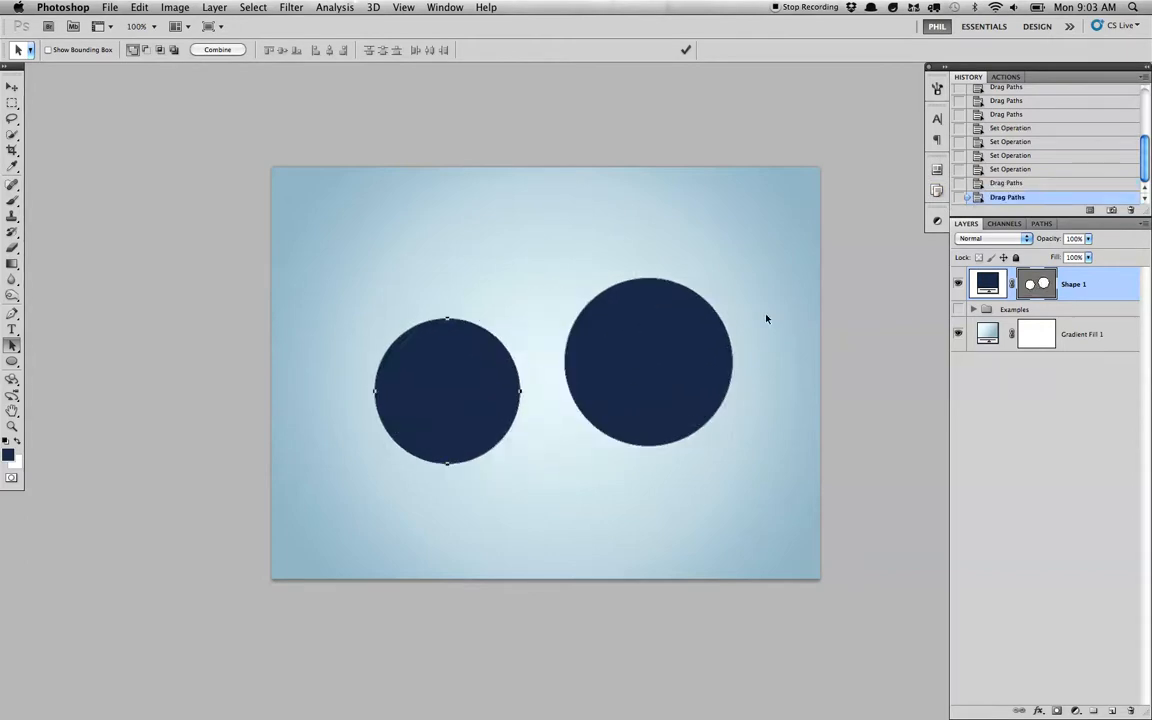
- Add a new layer and draw a wide horizontal rectangle shape on it above the two circles
left_click(1112, 711)
left_click(12, 361)
left_click(131, 49)
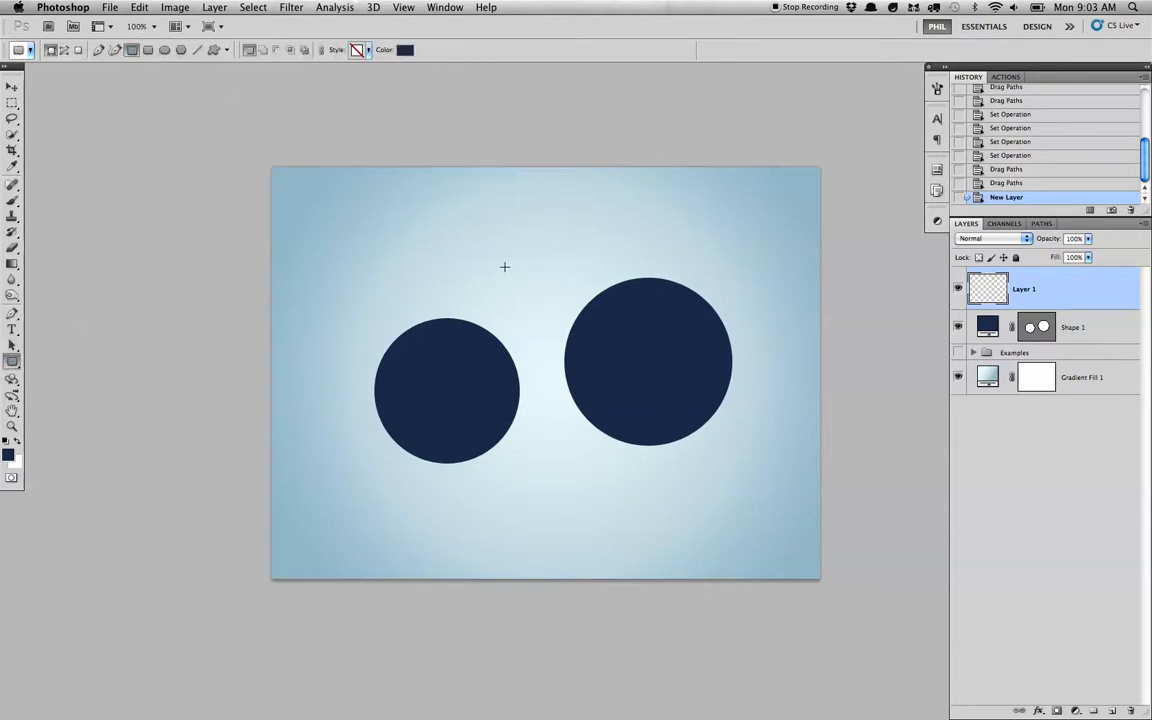
mouse_move(446, 193)
left_mouse_down()
mouse_move(522, 247)
mouse_move(637, 247)
left_mouse_up()
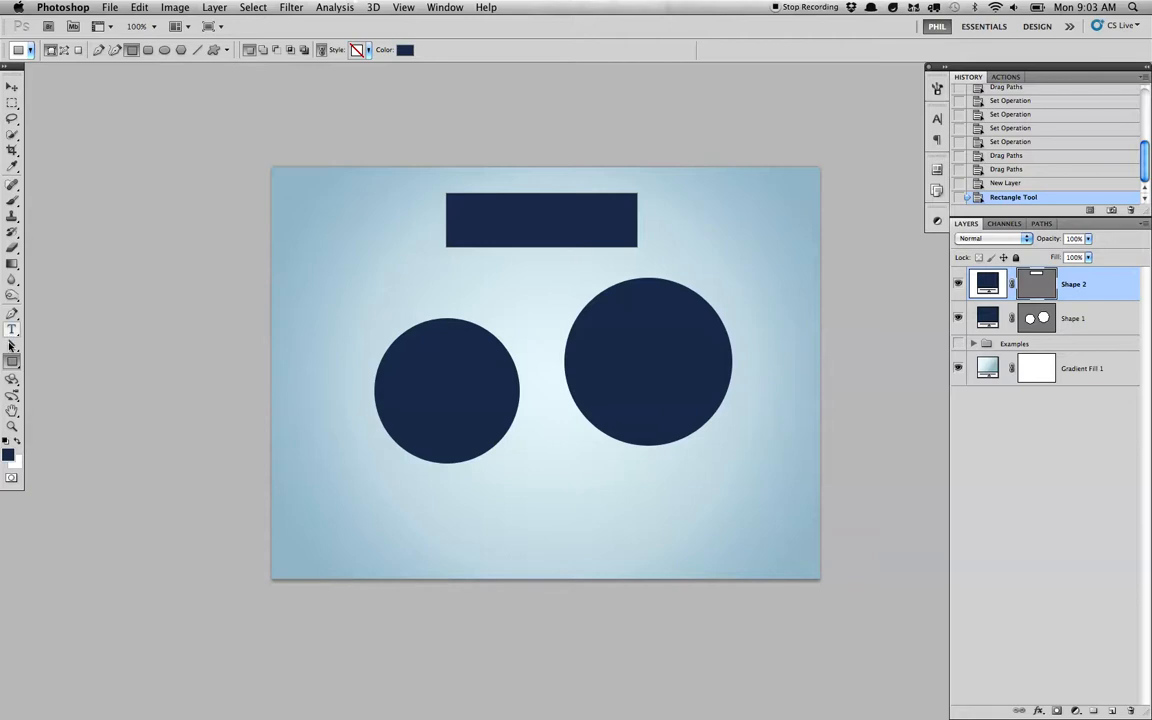
- Copy the rectangle's path from Shape 2 into Shape 1's vector mask, and hide the Shape 2 layer
left_click(12, 346)
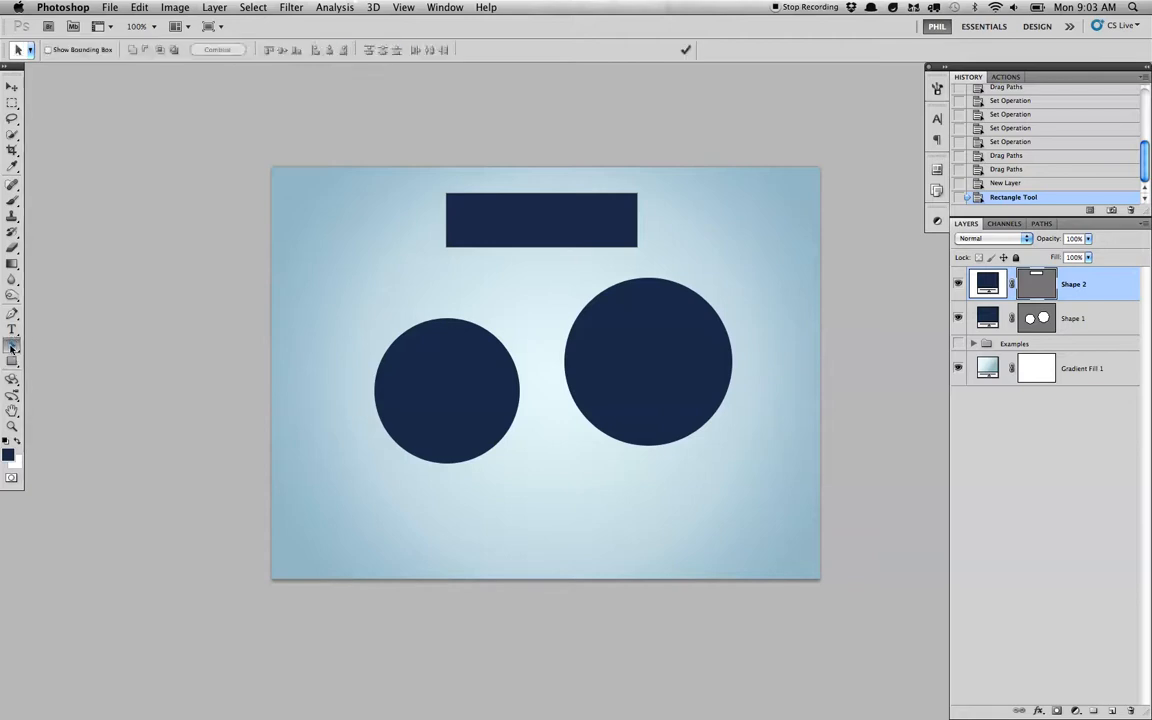
left_click(479, 236)
left_click(1044, 322)
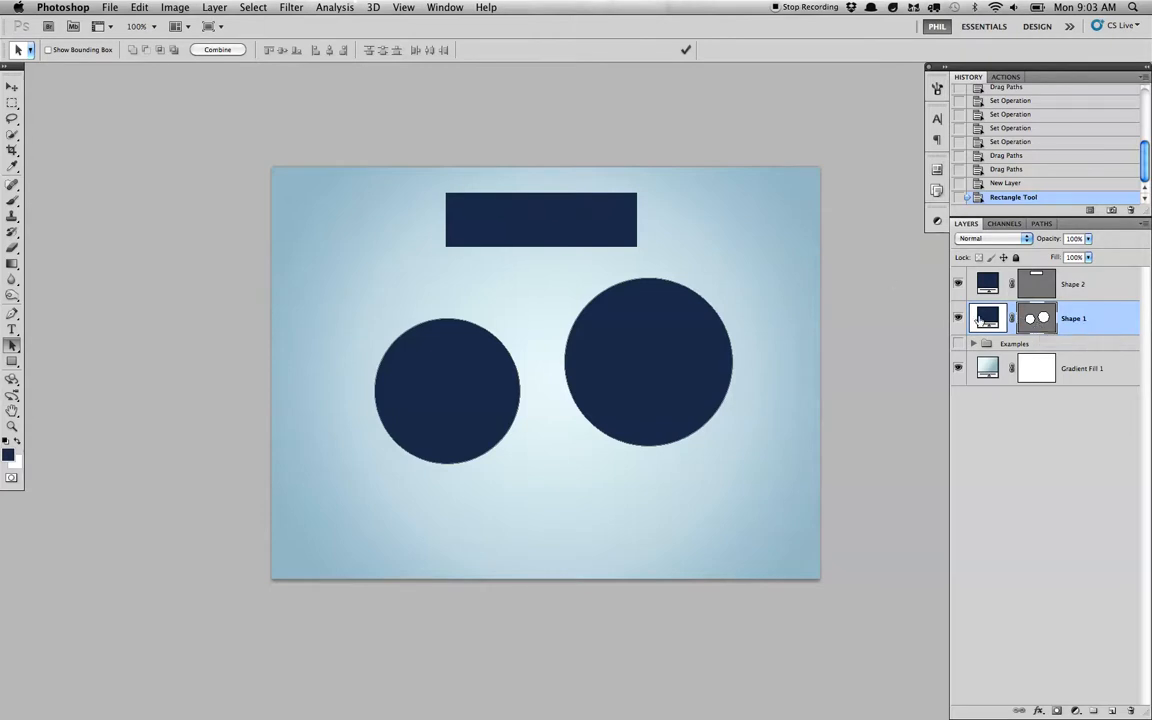
key("super+v")
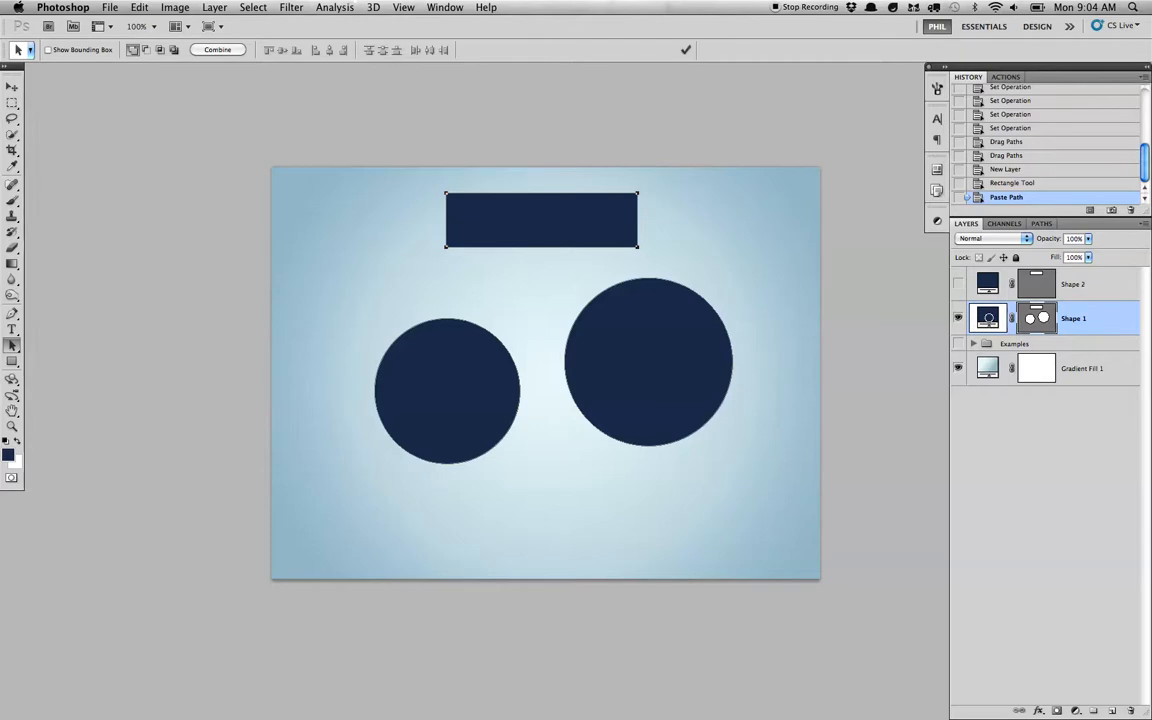
double_click(988, 320)
left_click_drag(790, 525, 906, 509)
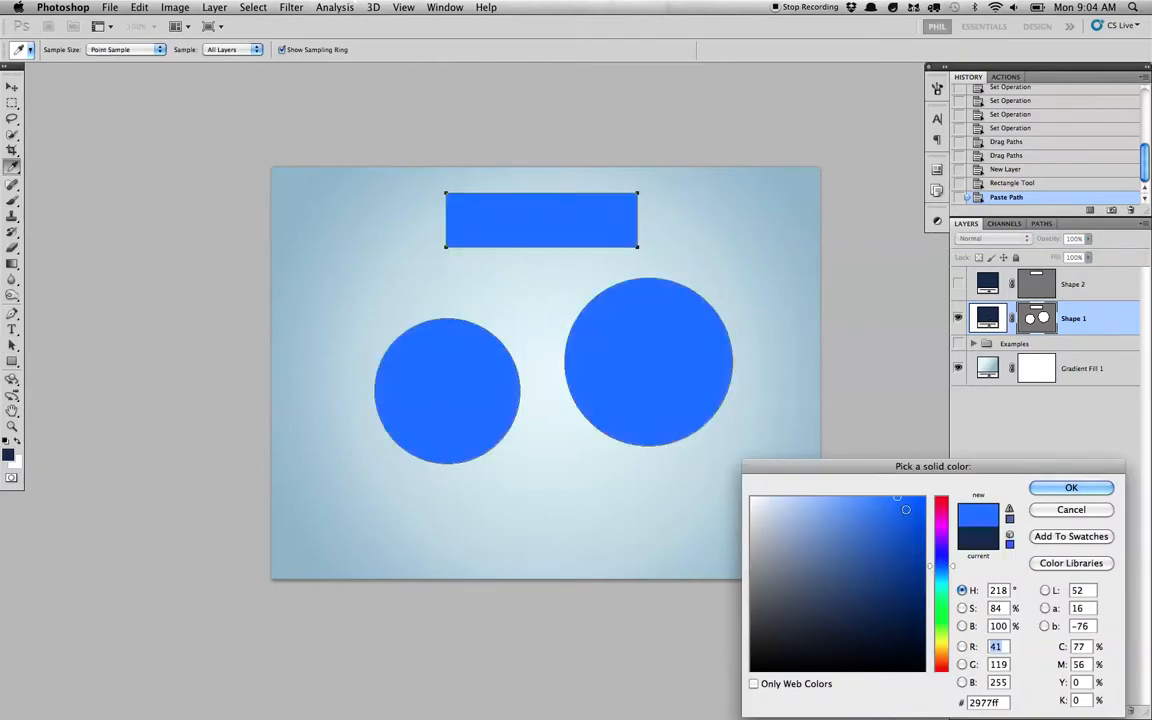
left_click(1071, 509)
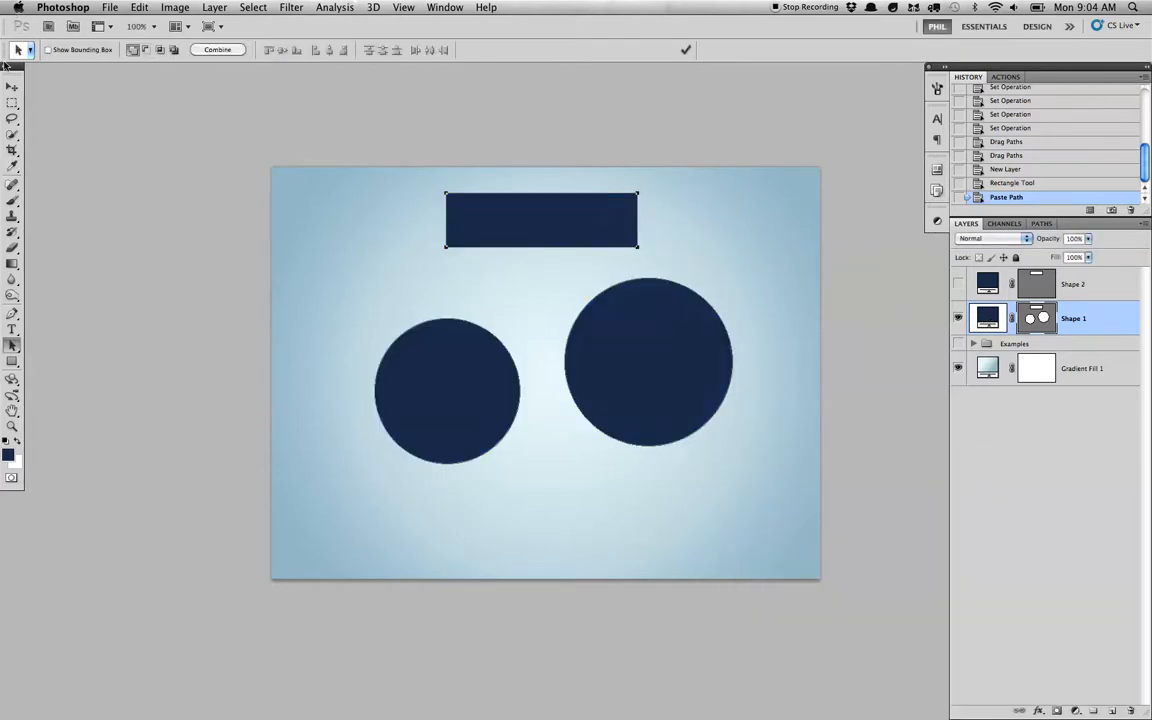
- Hide the Shape 1 layer and show the double pinstripe layer inside the expanded Examples group
left_click(12, 87)
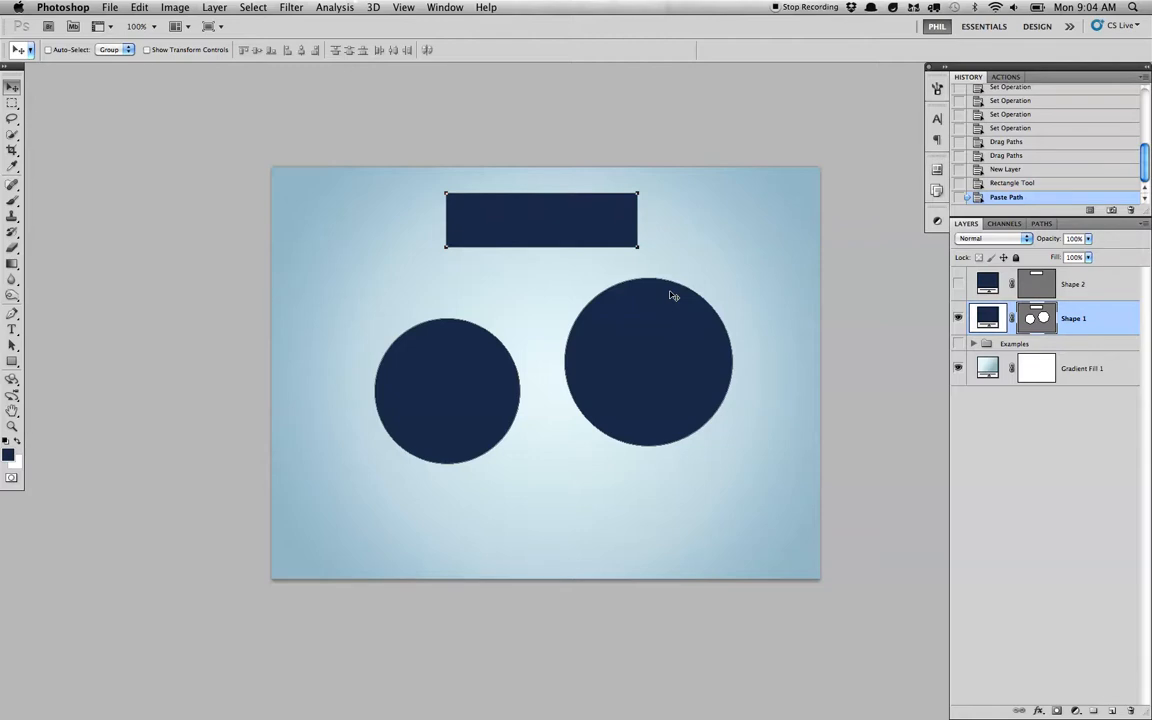
left_click(957, 318)
left_click(957, 344)
left_click(973, 343)
left_click(958, 368)
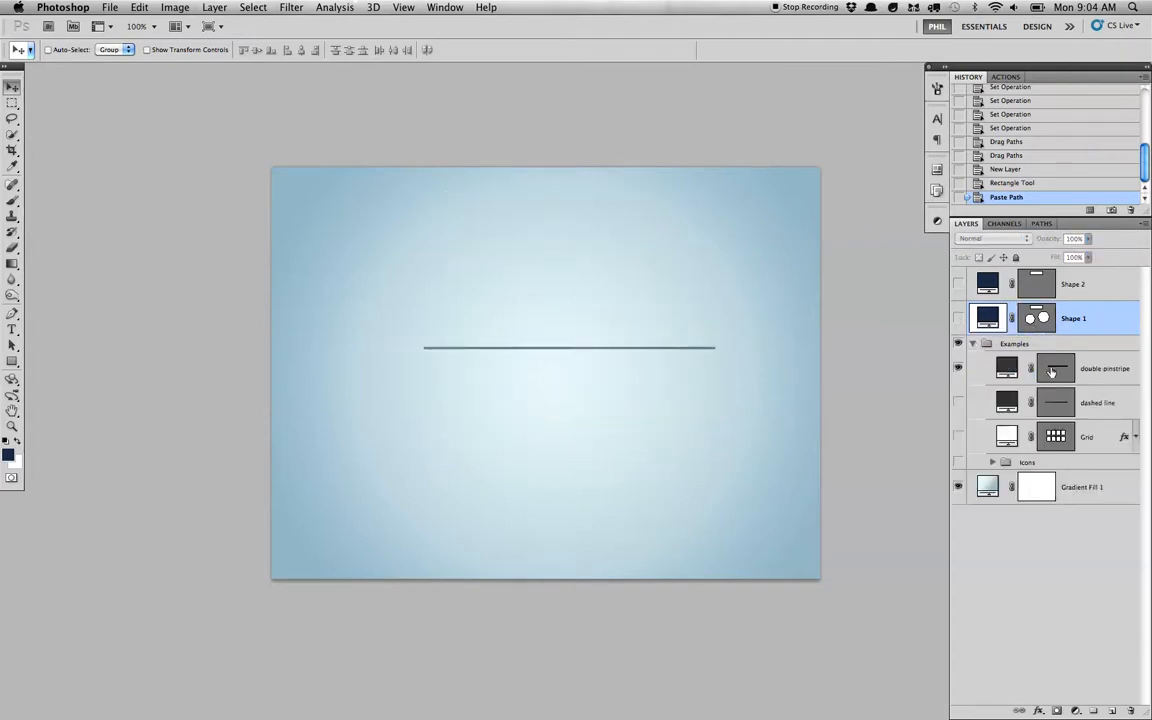
- Shift the double pinstripe line slightly left and down, and lengthen it by moving its right-end anchor points with the Direct Selection tool
left_click(1006, 368)
left_click_drag(507, 376, 465, 380)
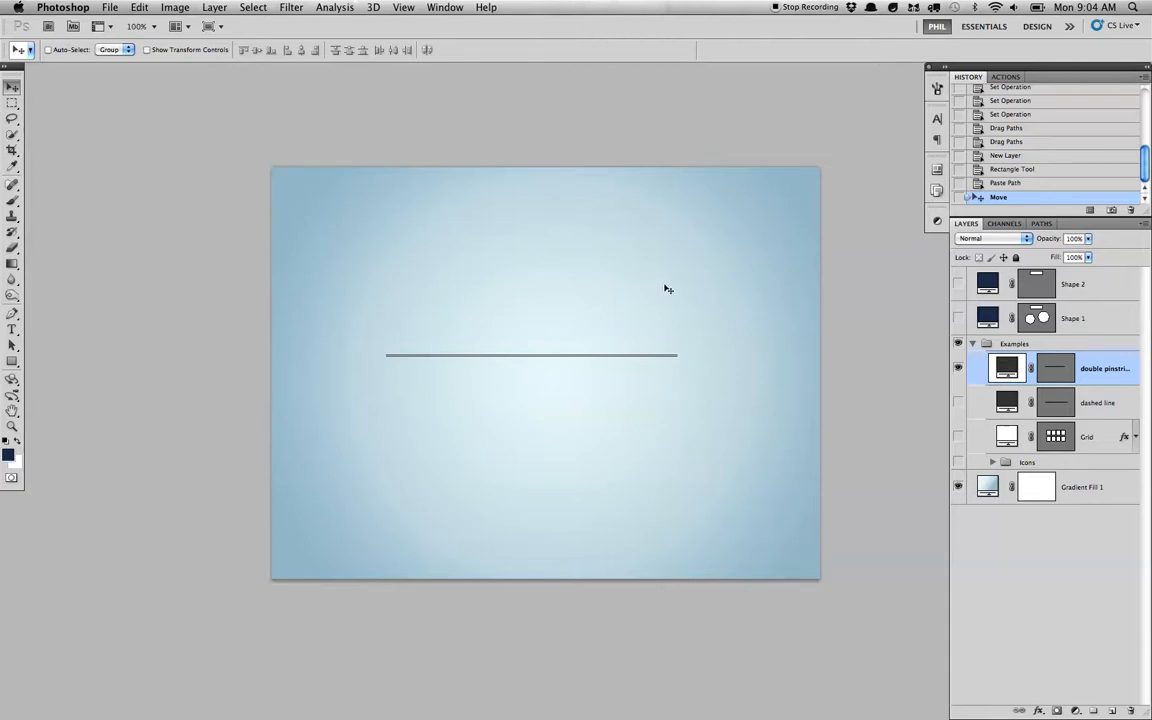
key("a")
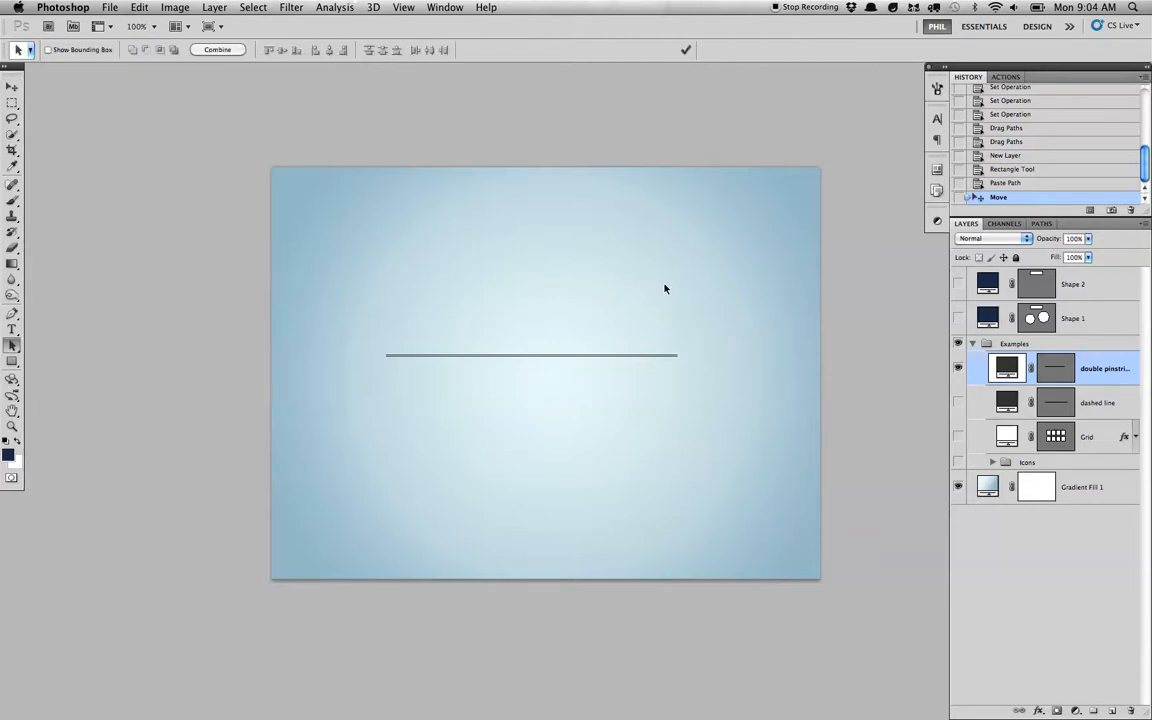
key("shift+a")
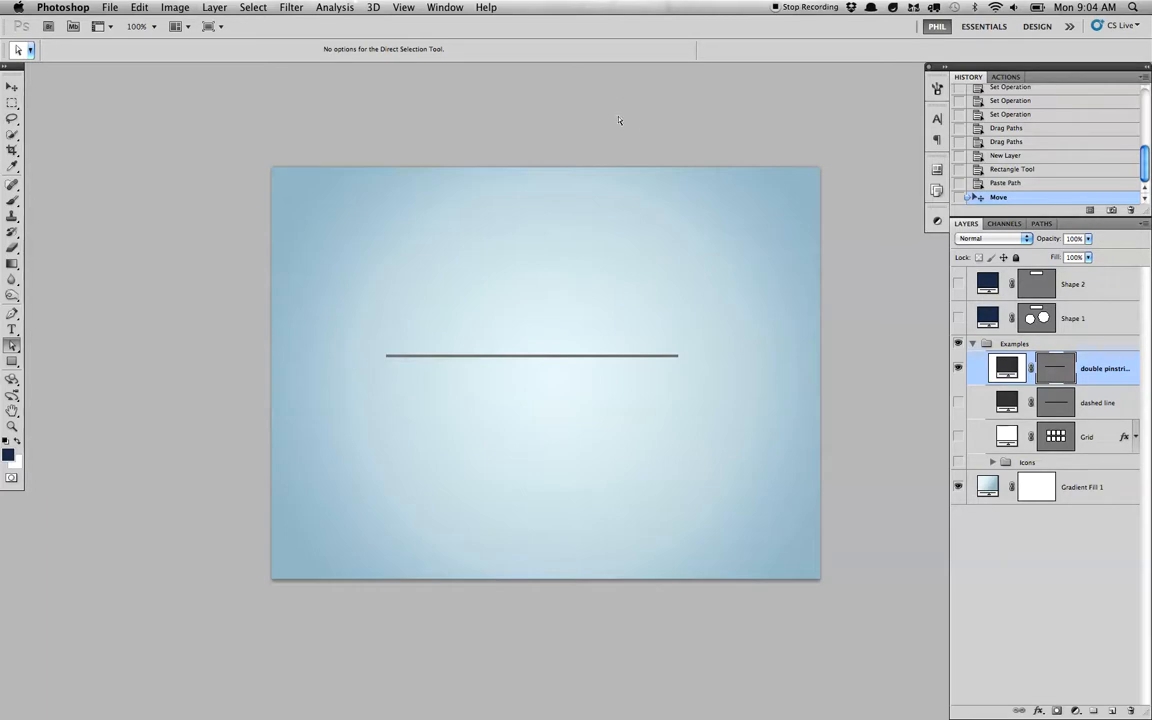
left_click_drag(619, 121, 774, 365)
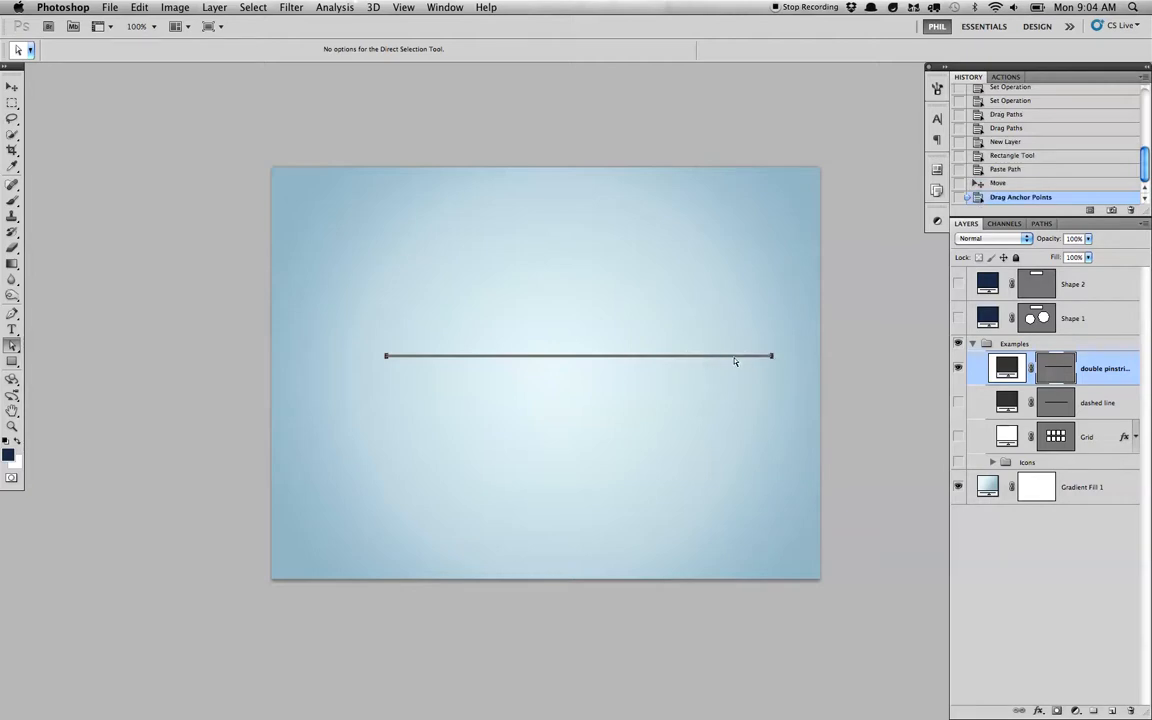
key("Left")
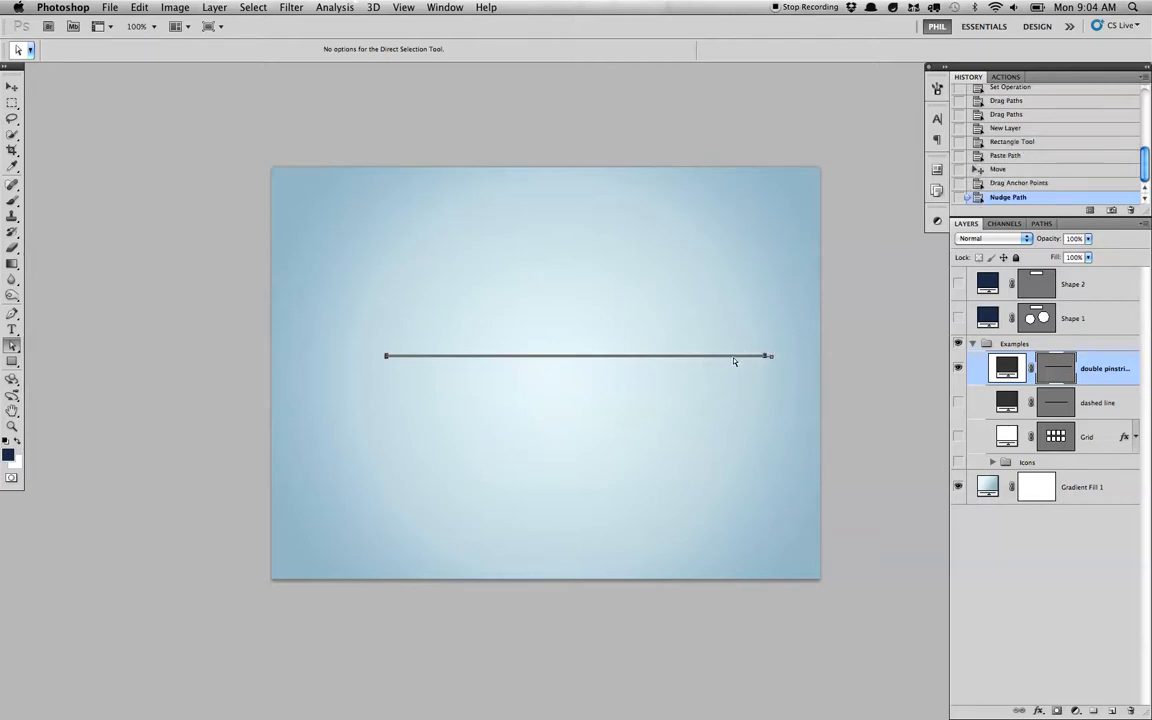
- Shorten the double pinstripe line by moving its right-end anchor points well inward, and deselect the path
left_click_drag(720, 98, 806, 483)
key("shift+Left")
key("shift+Left")
key("shift+Left")
key("shift+Left")
key("shift+Left")
key("shift+Left")
key("shift+Left")
key("shift+Left")
key("shift+Left")
key("shift+Left")
key("shift+Left")
key("shift+Right")
key("shift+Right")
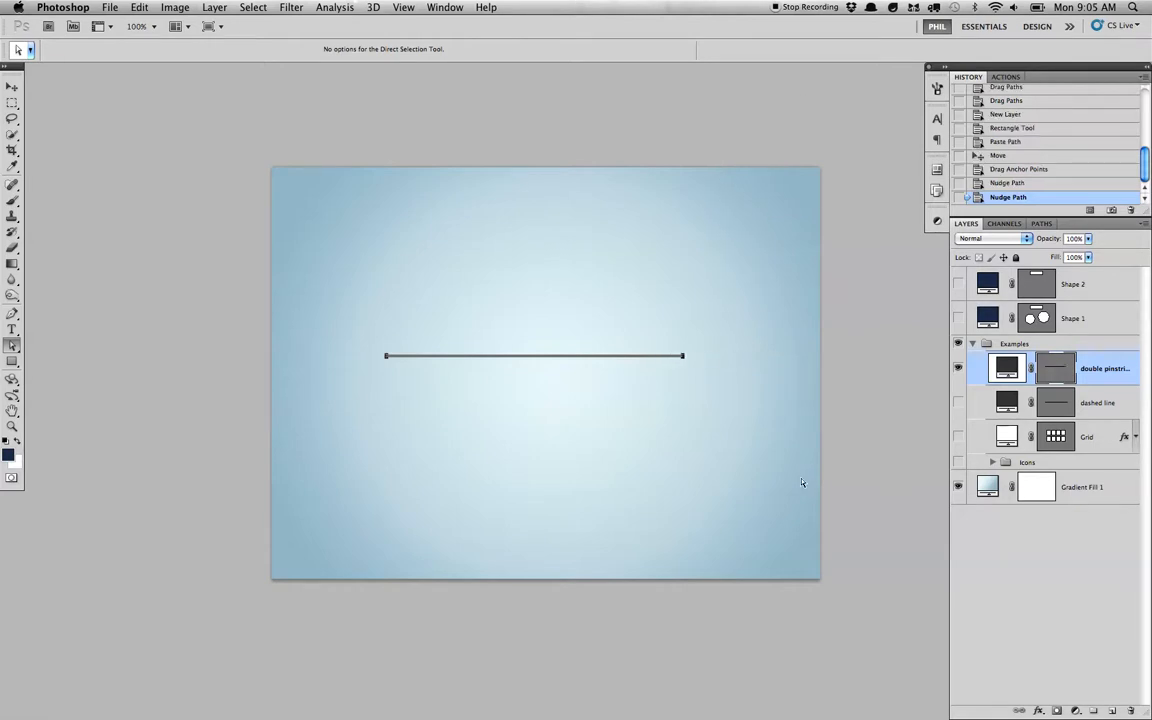
left_click(795, 462)
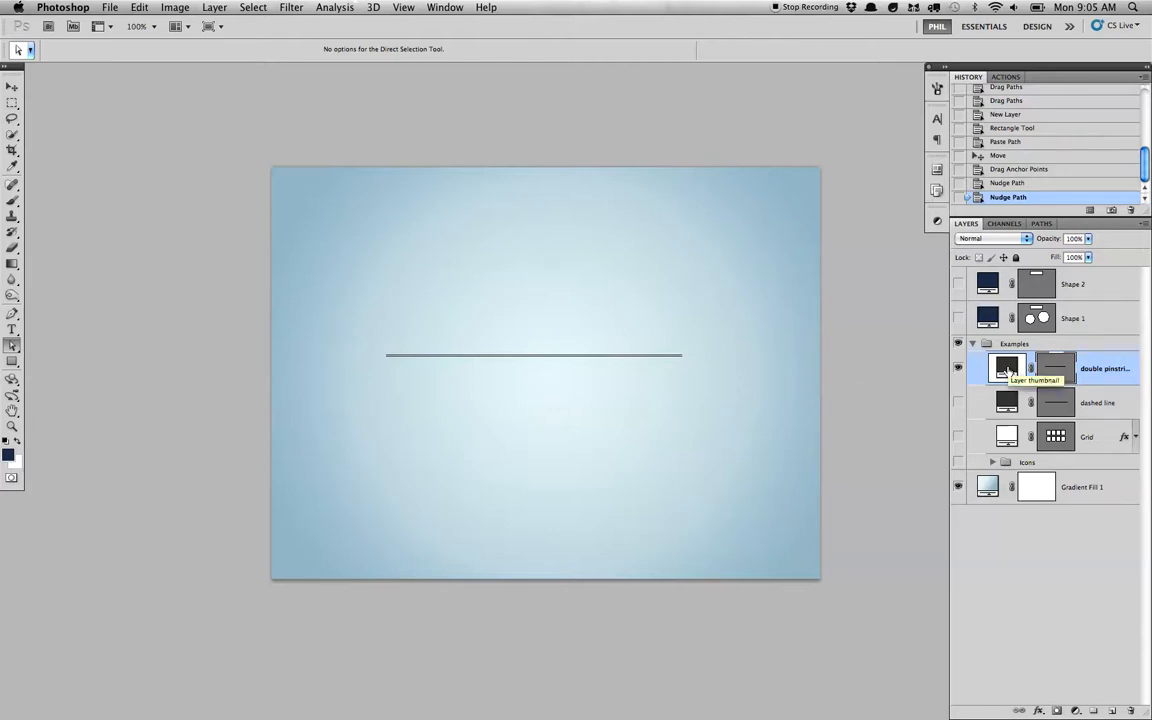
- Hide the double pinstripe layer, and show and select the dashed line layer
left_click(958, 369)
left_click(959, 402)
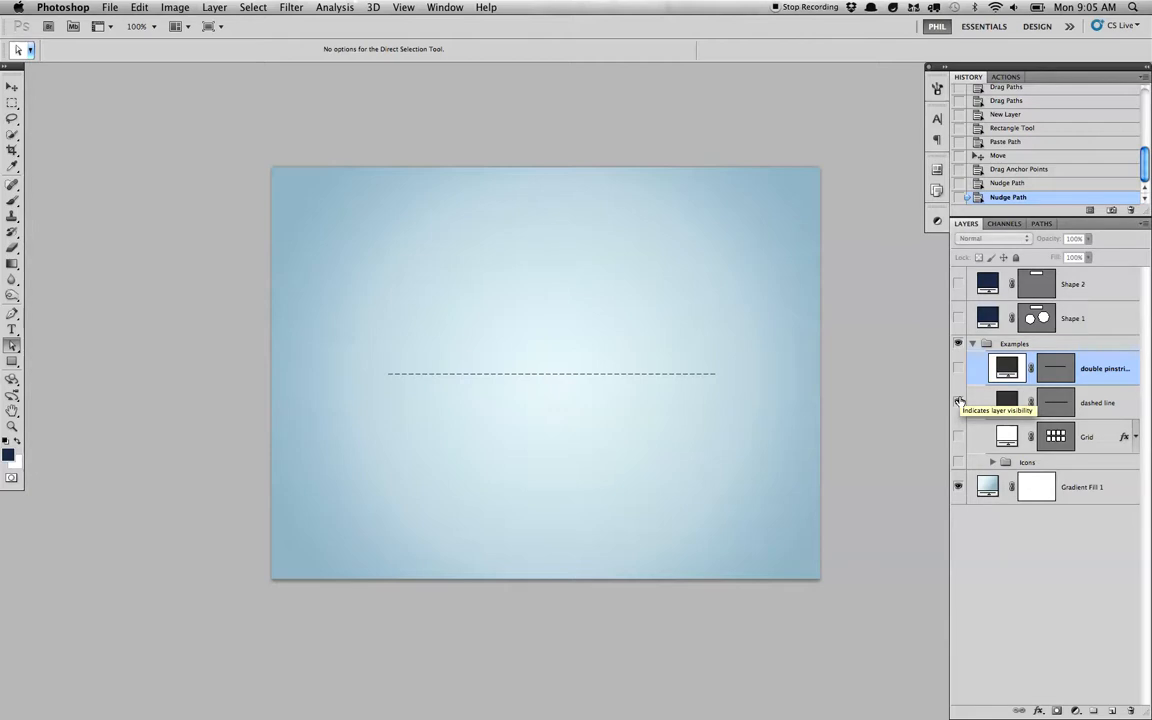
left_click(1079, 405)
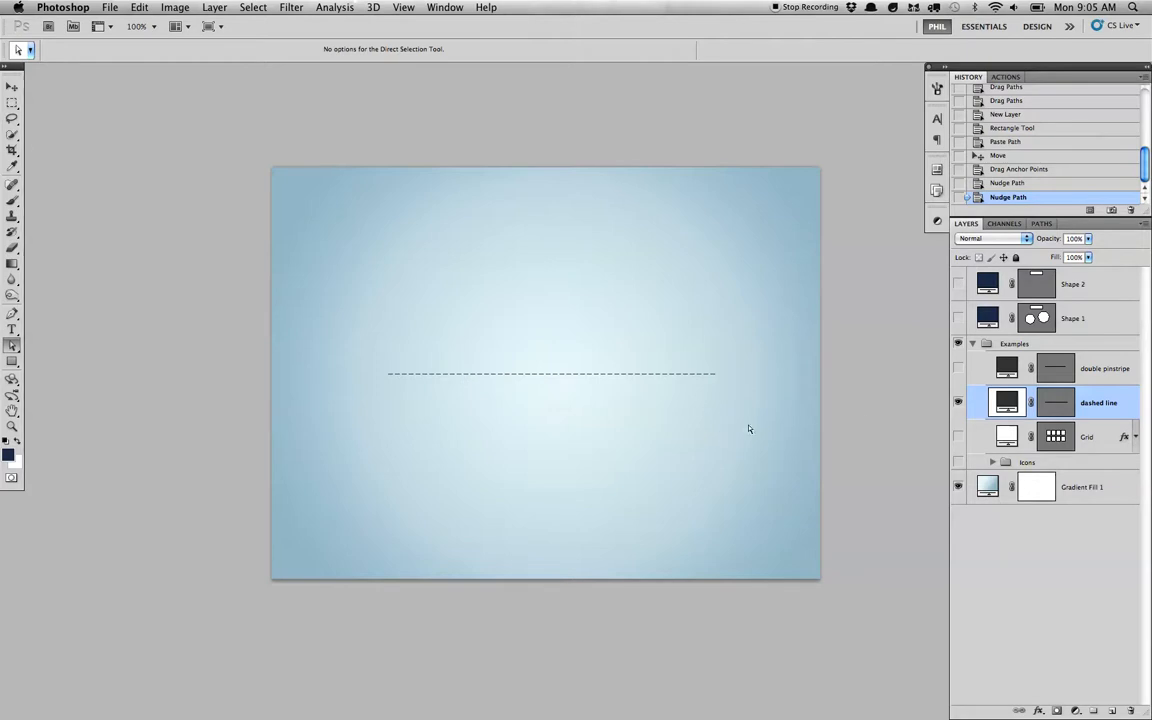
- Show the Grid layer in place of the dashed line, and check its separate rectangle paths with the Path Selection tool
left_click(958, 402)
left_click(958, 437)
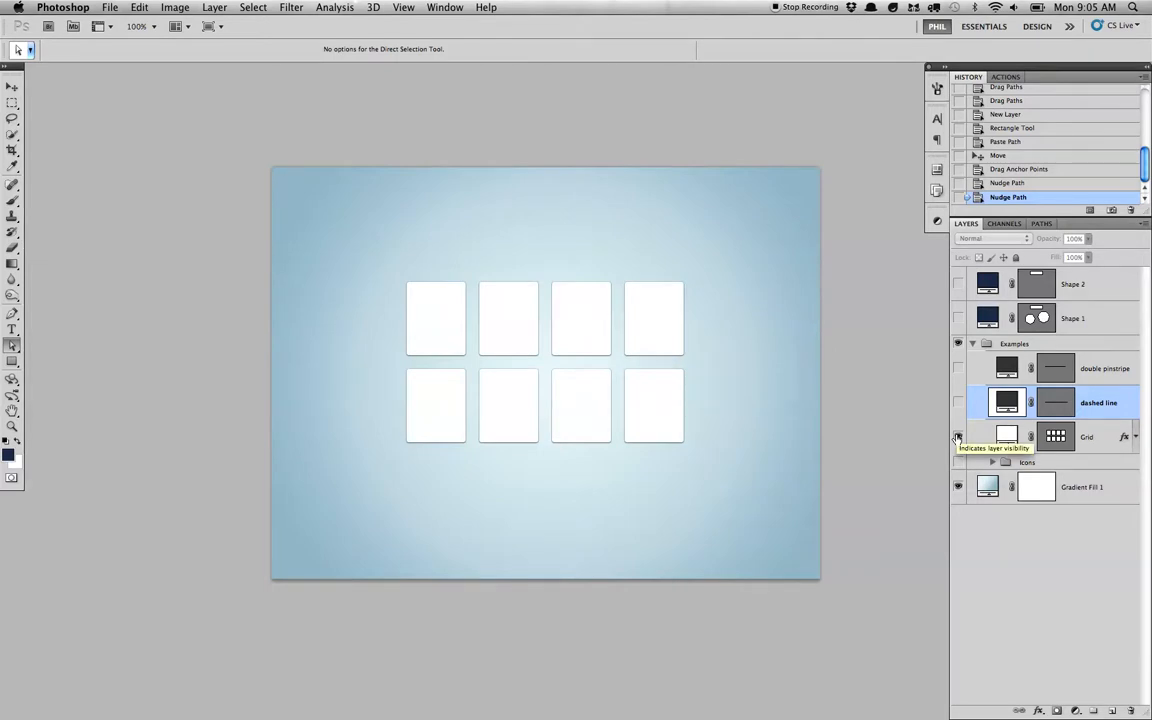
key("shift+a")
left_click(521, 334)
left_click(536, 333)
left_click(585, 330)
left_click(640, 395)
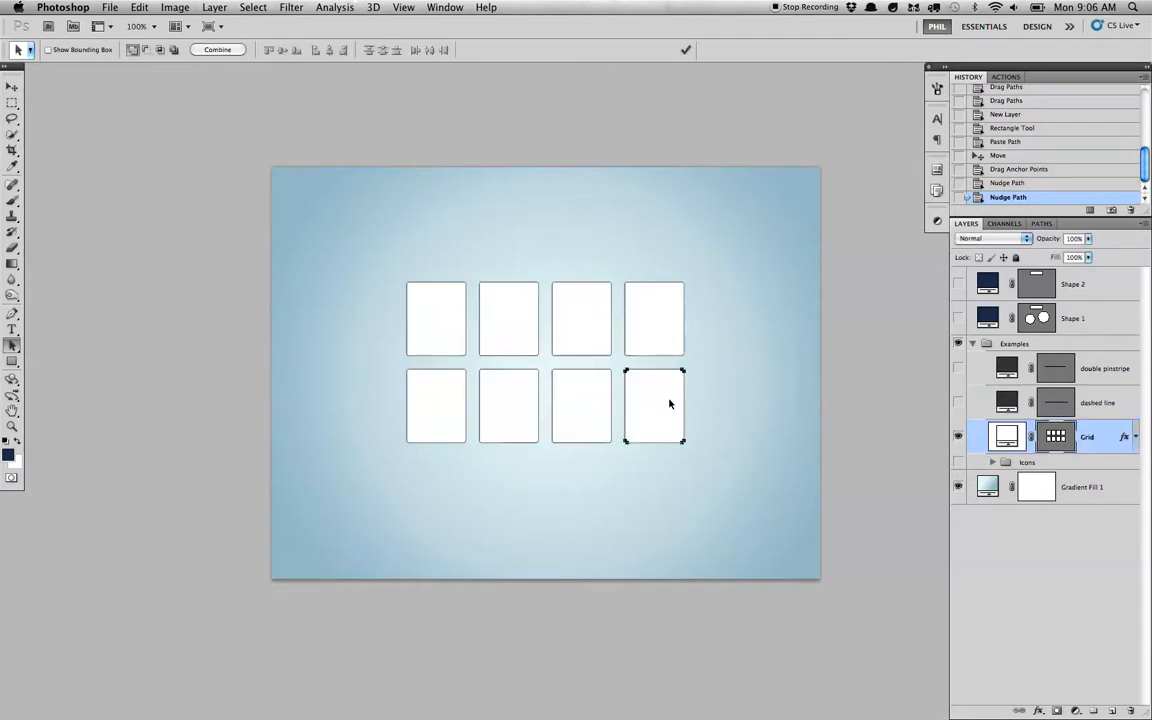
key("super+h")
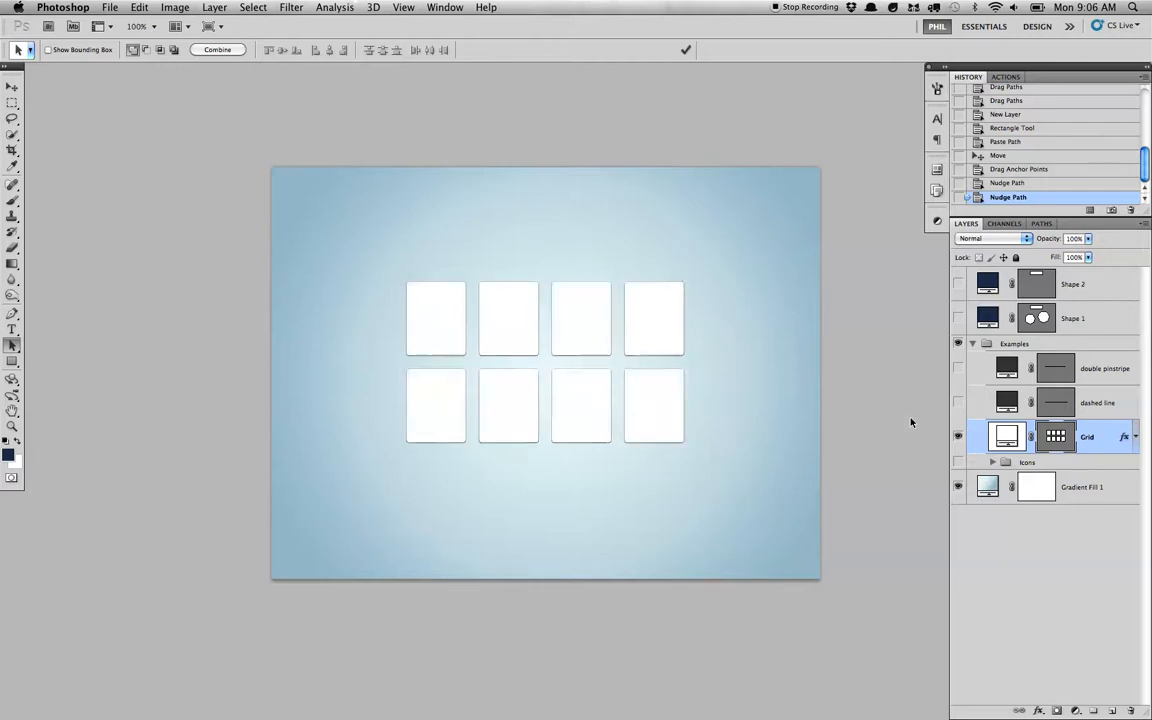
- Review the Grid layer's list of effects, and replace Grid with the visible, expanded Icons group
left_click(1136, 438)
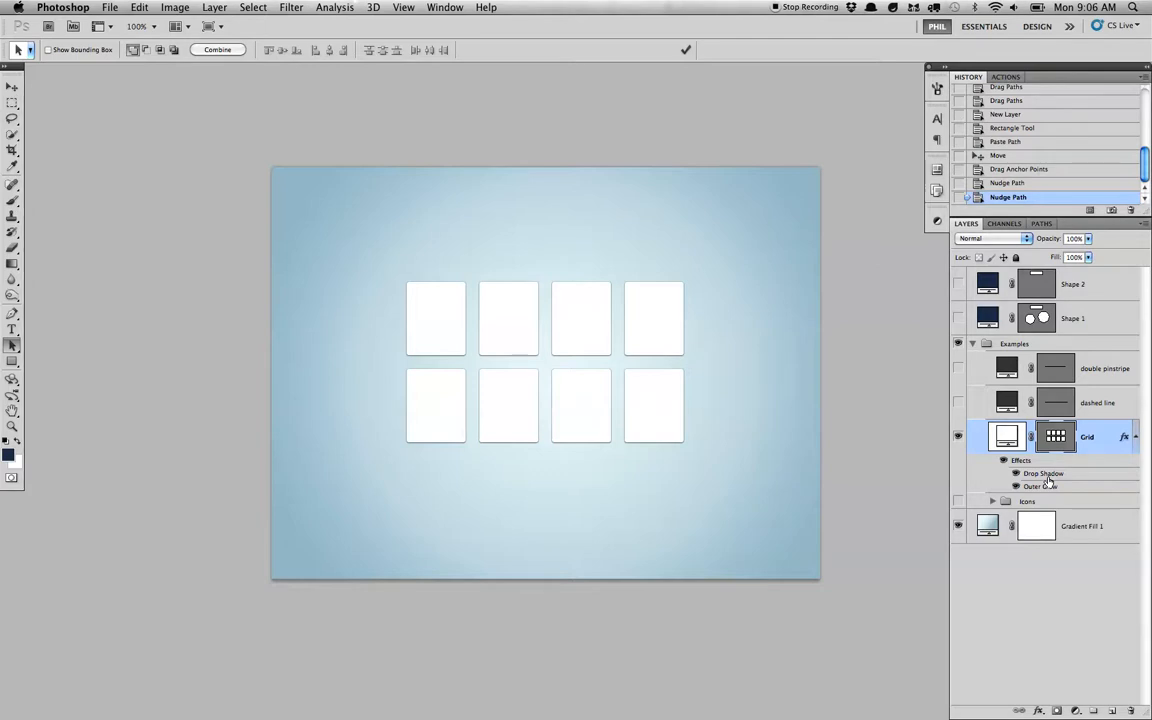
left_click(1135, 438)
left_click(959, 438)
left_click(958, 463)
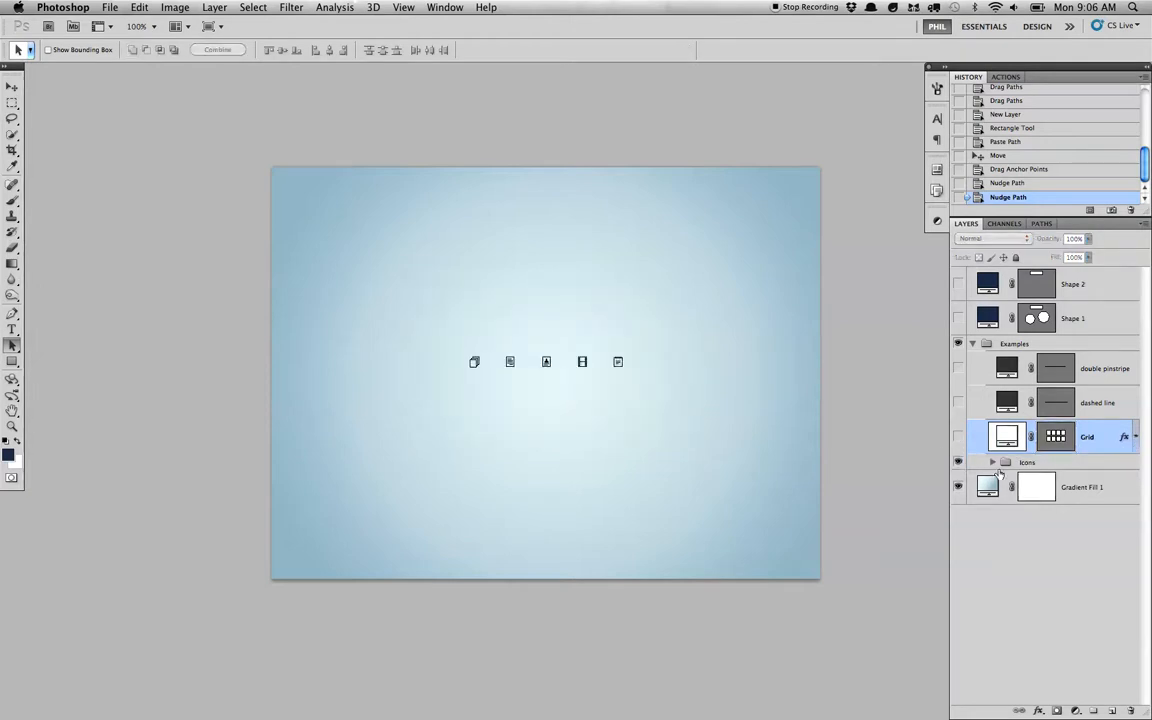
left_click(992, 463)
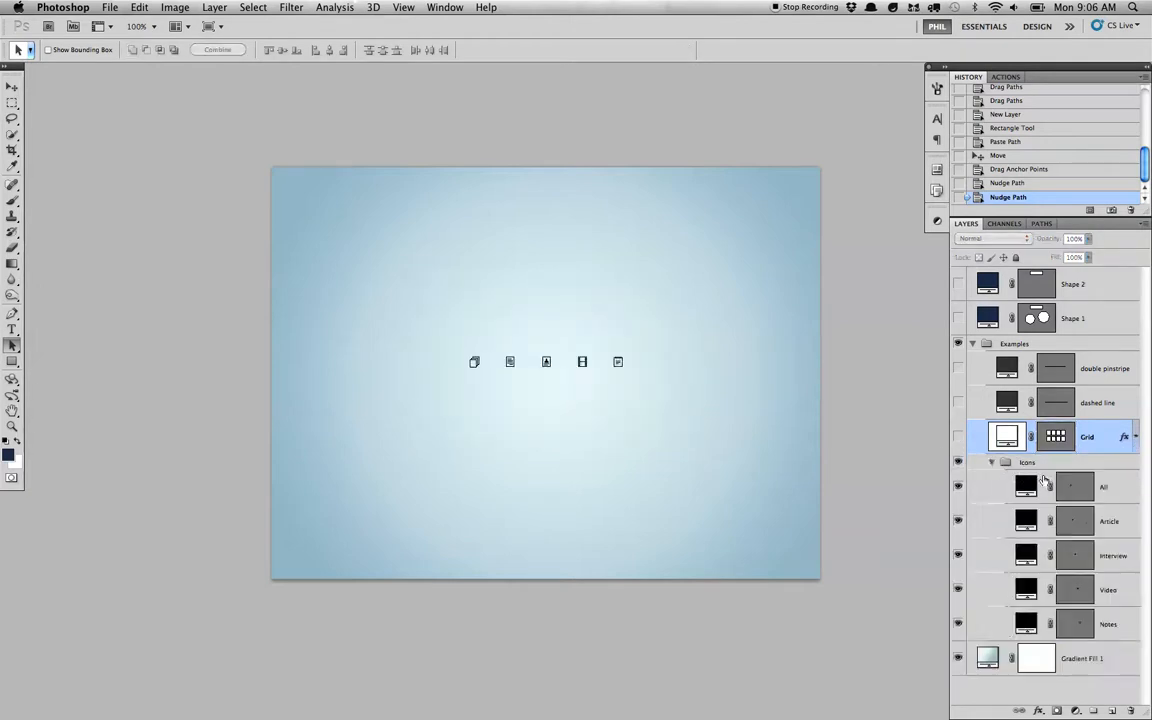
- Select the All layer and examine its stacked-pages icon close up at 3200% zoom
left_click(1108, 498)
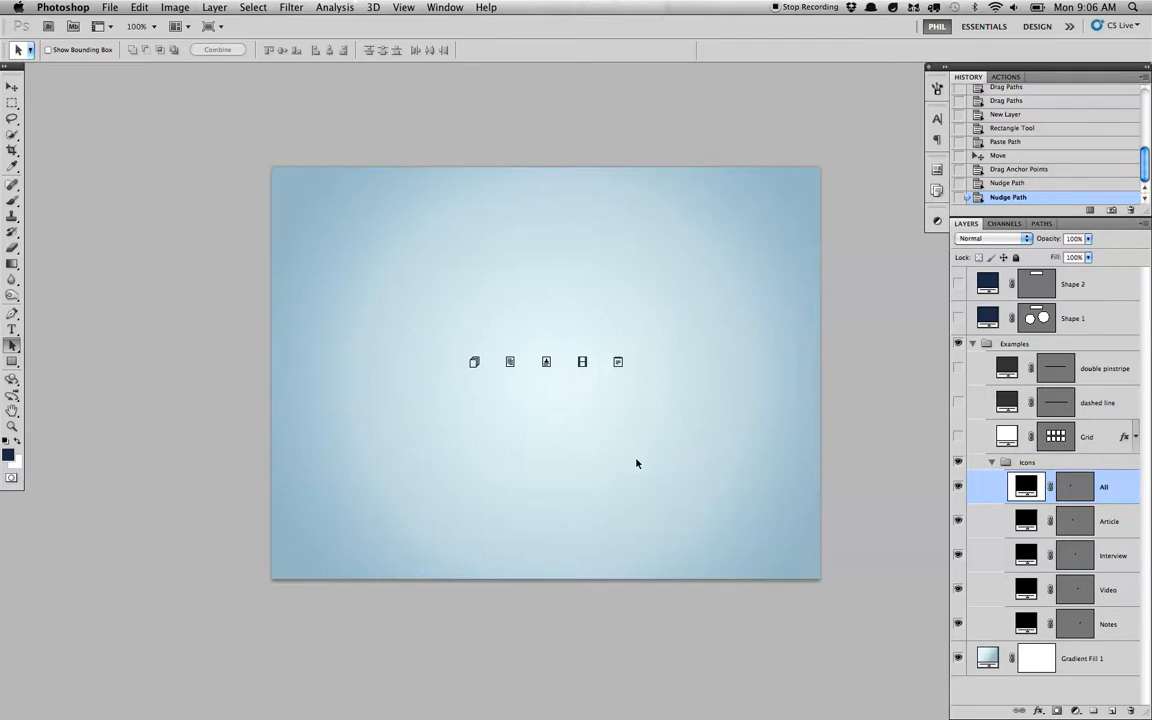
key("super+plus")
key("super+plus")
key("super+plus")
key("super+plus")
key("super+plus")
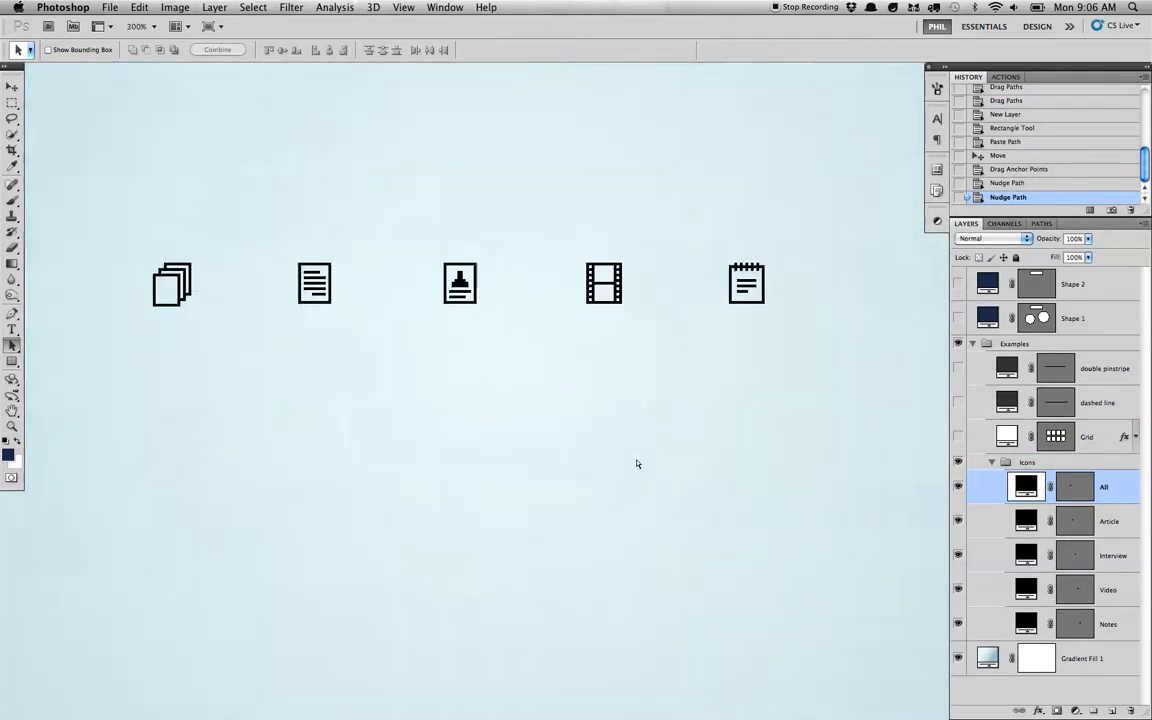
key("super+plus")
left_click_drag(522, 406, 872, 543)
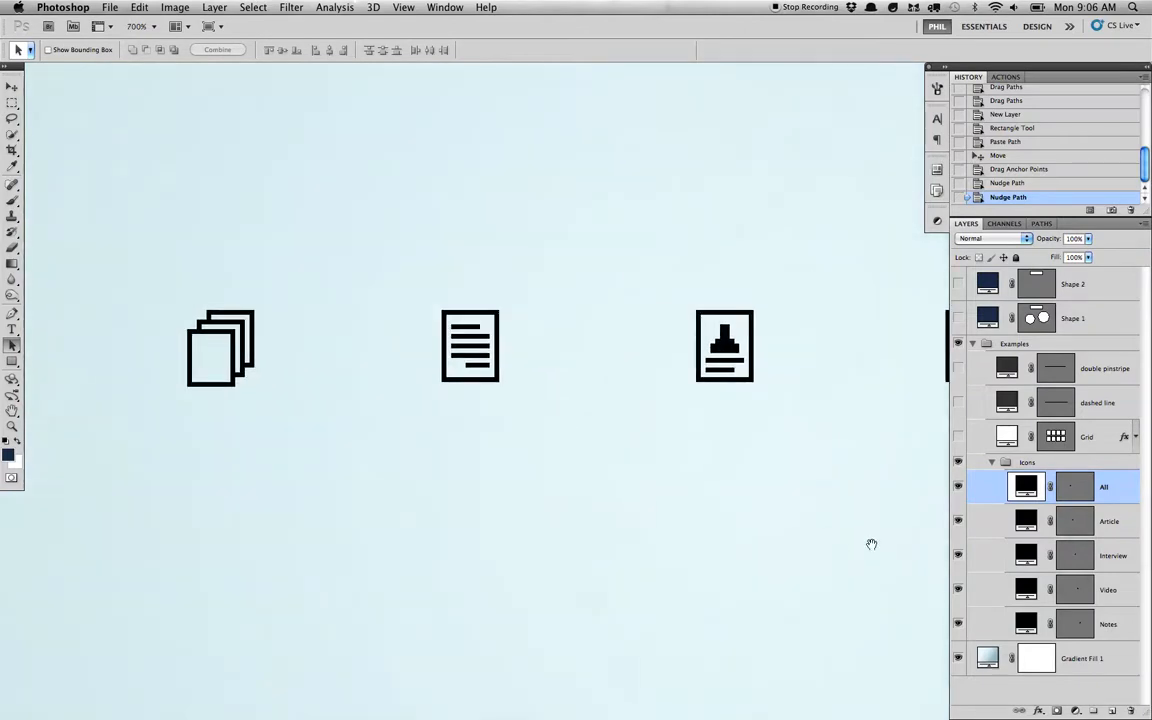
left_click_drag(619, 465, 686, 467)
key("super+plus")
key("super+plus")
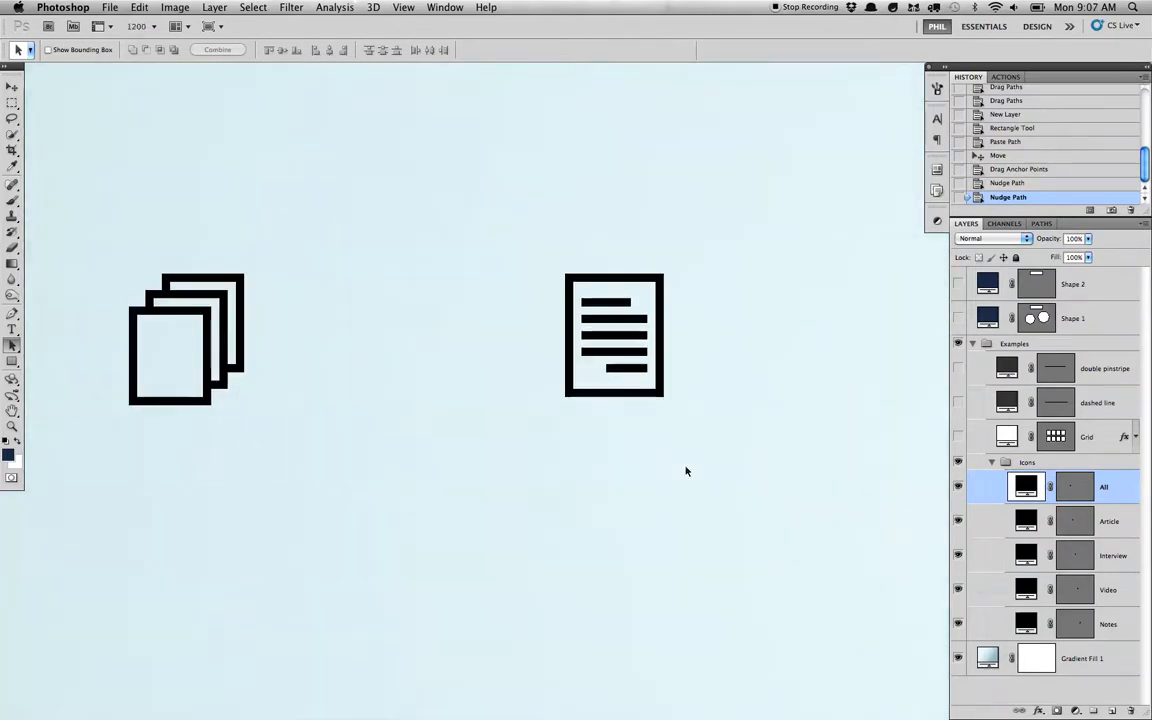
left_click_drag(411, 445, 537, 450)
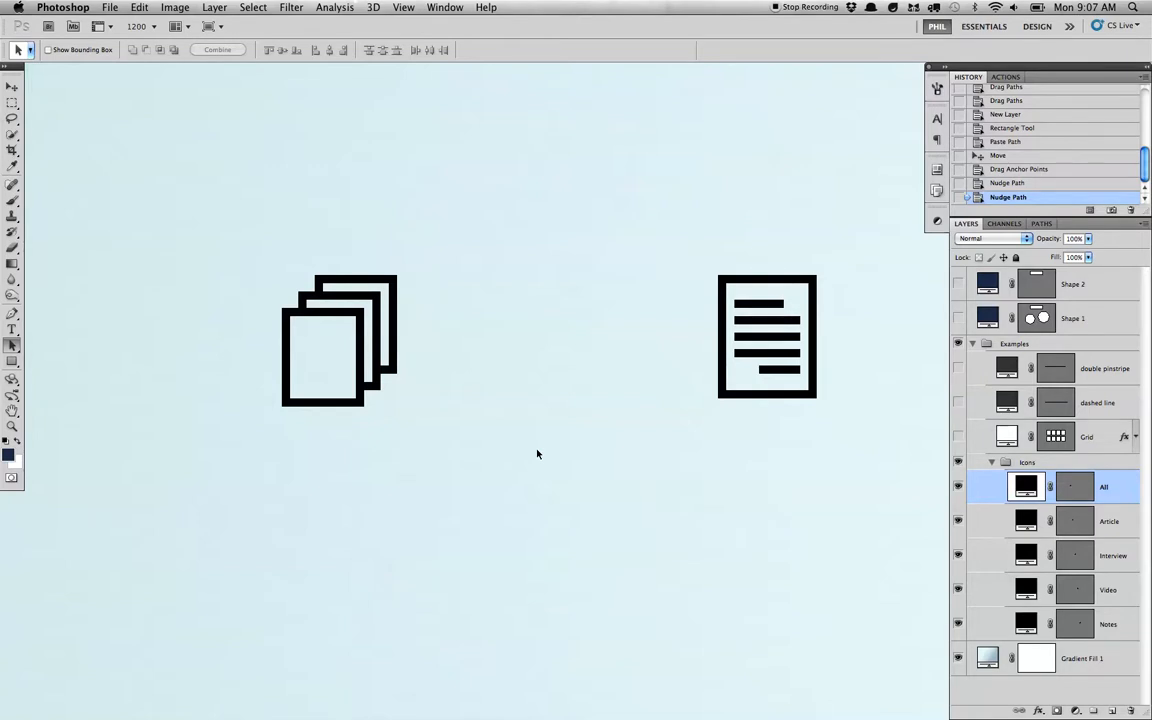
key("super+plus")
key("super+plus")
left_click_drag(300, 301, 797, 367)
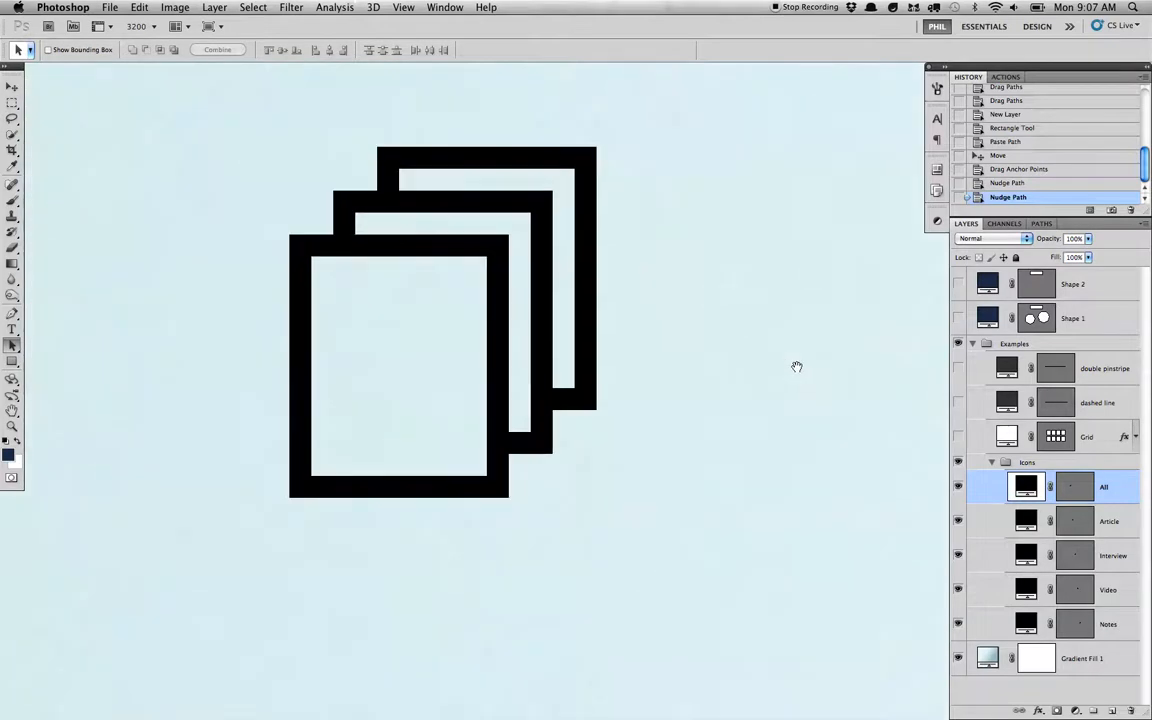
- Display the All icon's vector mask paths and check the shape-area mode of the front page's inner rectangle
left_click(1083, 488)
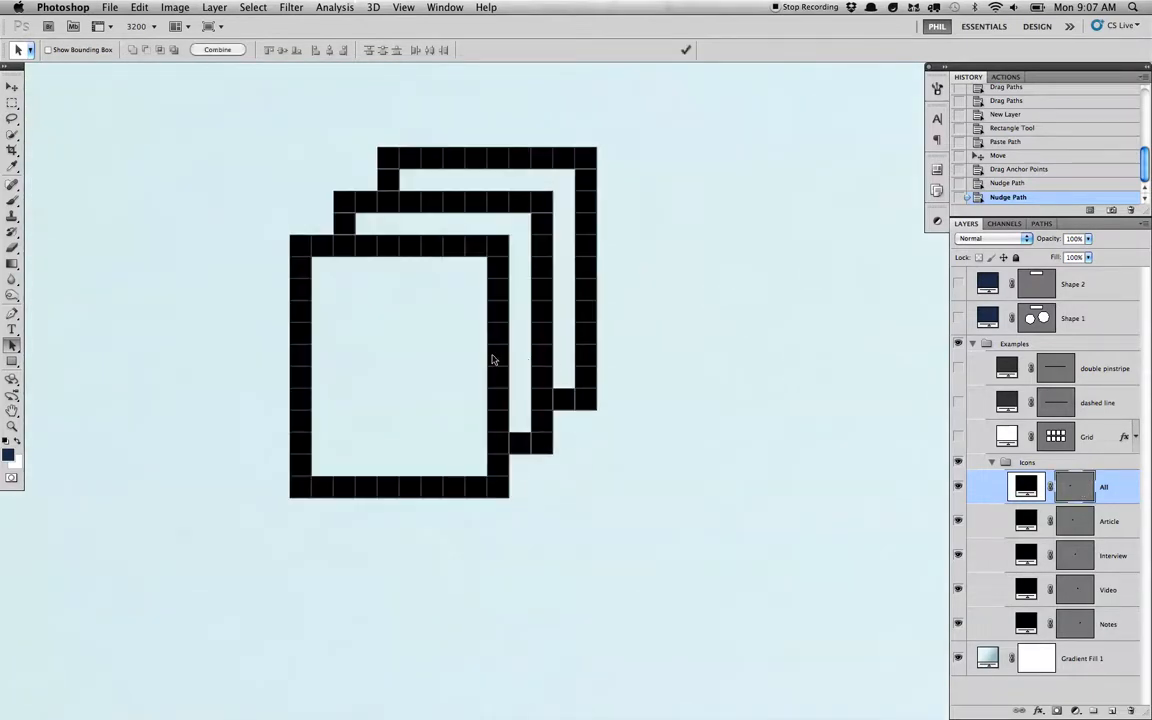
left_click(418, 210)
left_click(343, 224)
left_click(493, 243)
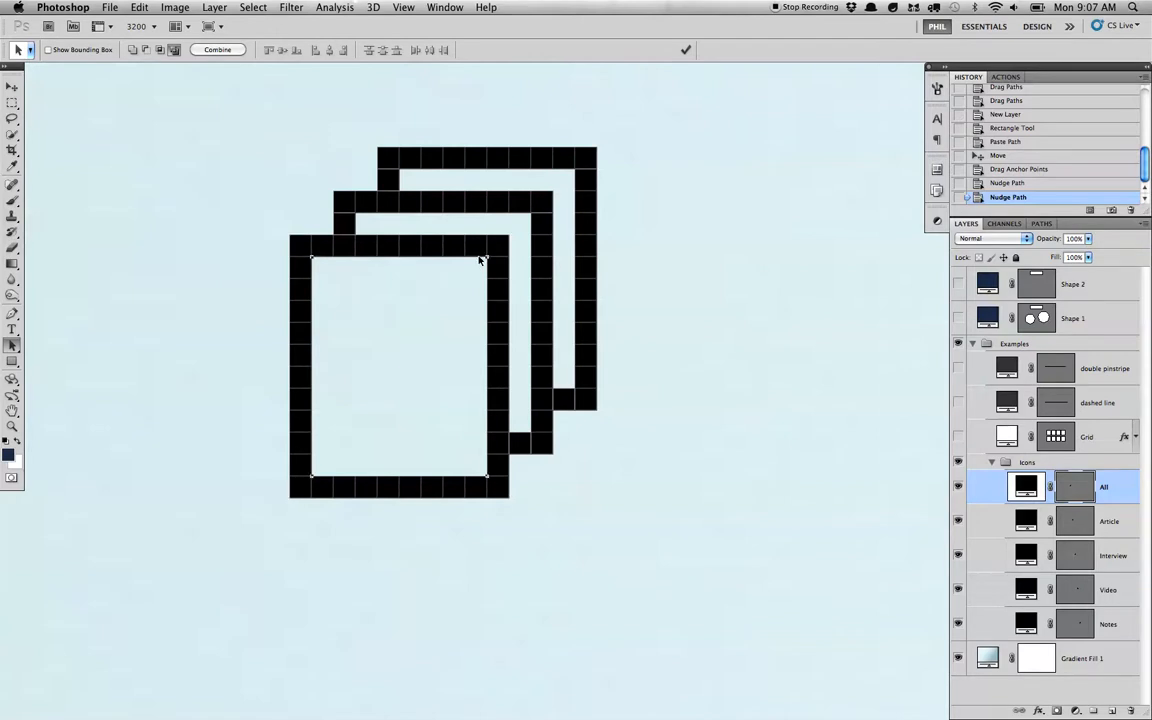
left_click(175, 50)
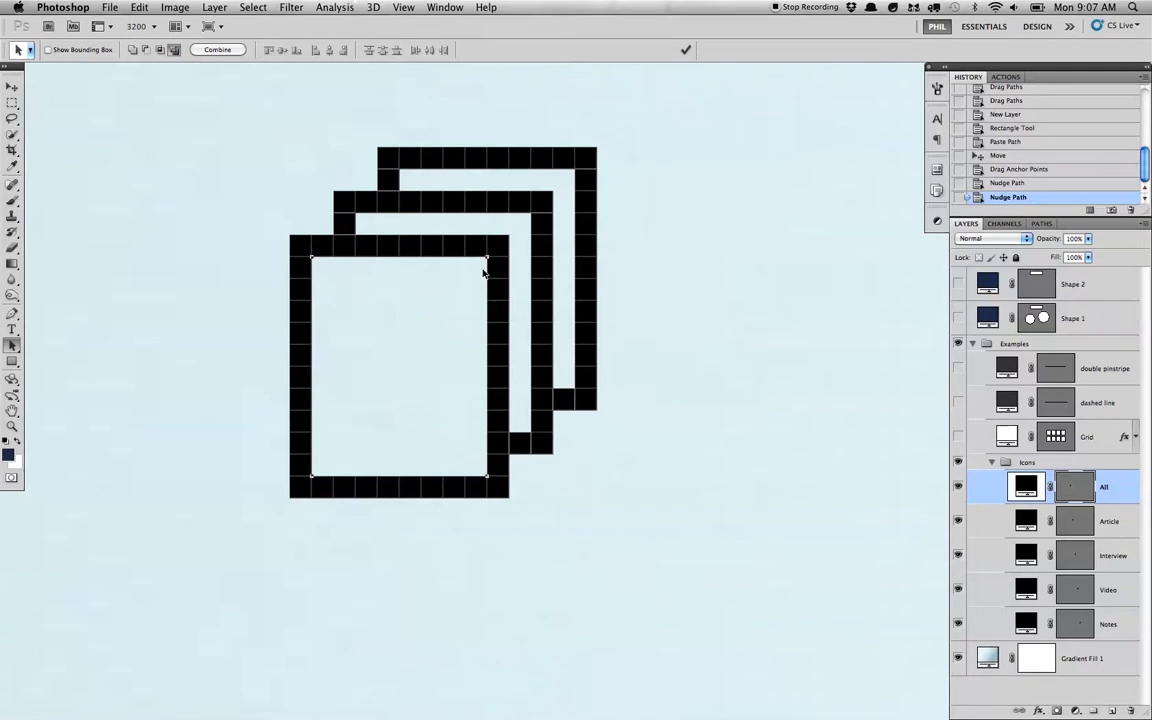
left_click(493, 238)
- Examine the paths that form the page frame and text lines of the Article icon
left_click_drag(861, 401, 224, 396)
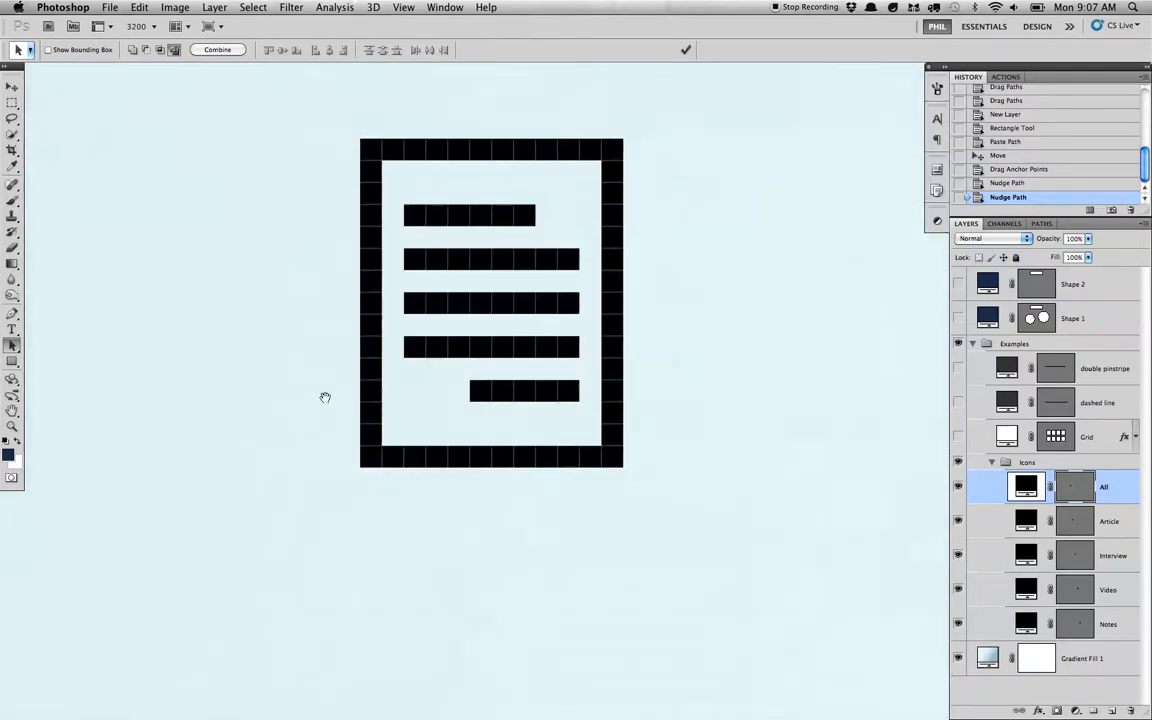
key("alt+[")
left_click(613, 292)
left_click(547, 306)
left_click(537, 262)
left_click(506, 222)
- Make the Interview layer active and examine the rectangles that build the figure in its icon
left_click_drag(749, 300, 405, 300)
left_click_drag(707, 329, 252, 285)
left_click_drag(625, 314, 381, 318)
key("alt+[")
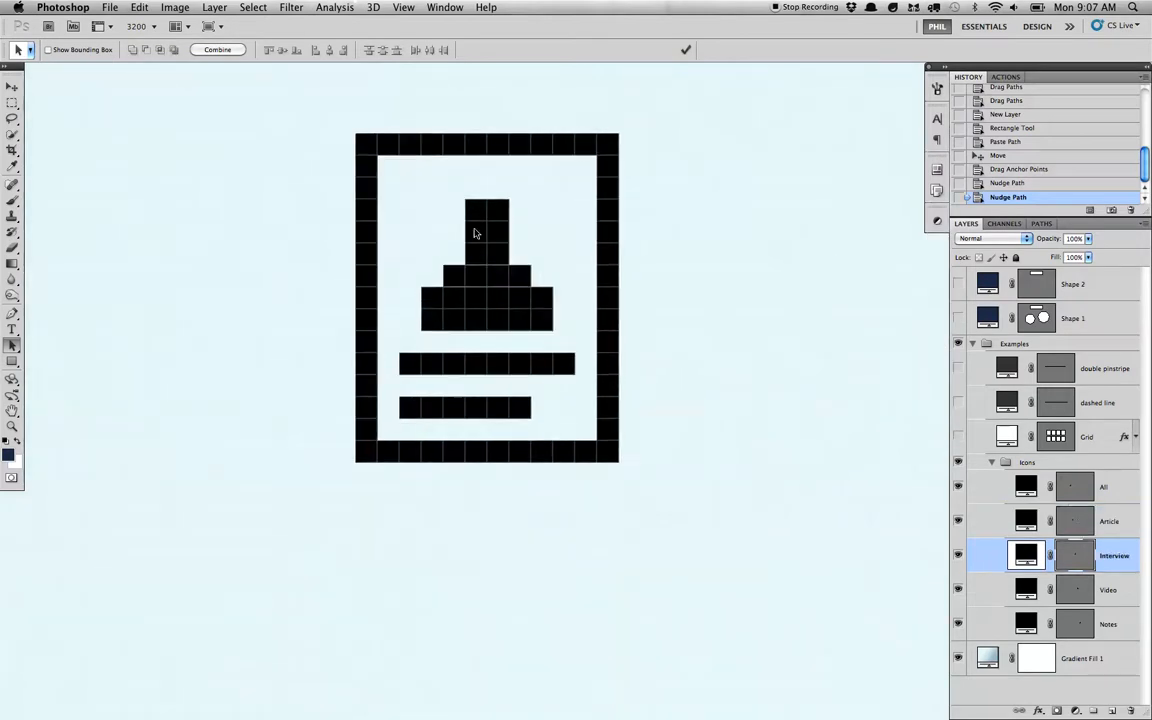
left_click(478, 268)
left_click(479, 309)
- Display the Video layer's paths and examine the film strip's outer frame, picture windows and perforation squares
left_click_drag(829, 317, 410, 338)
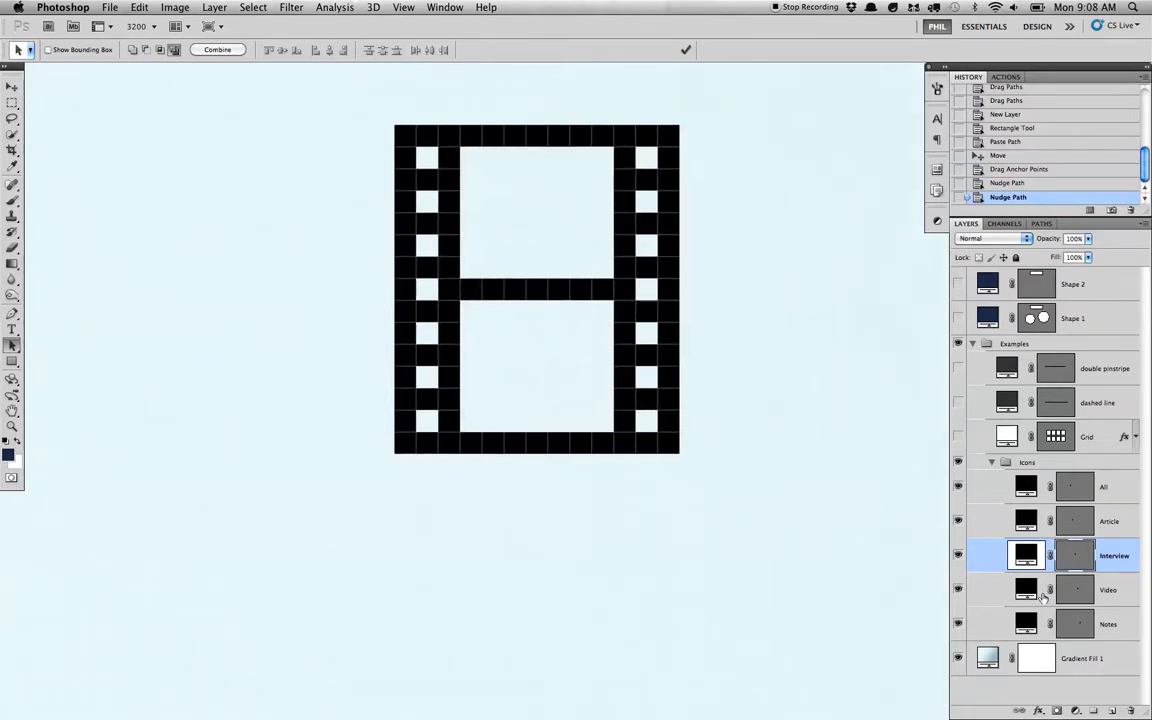
left_click(1064, 593)
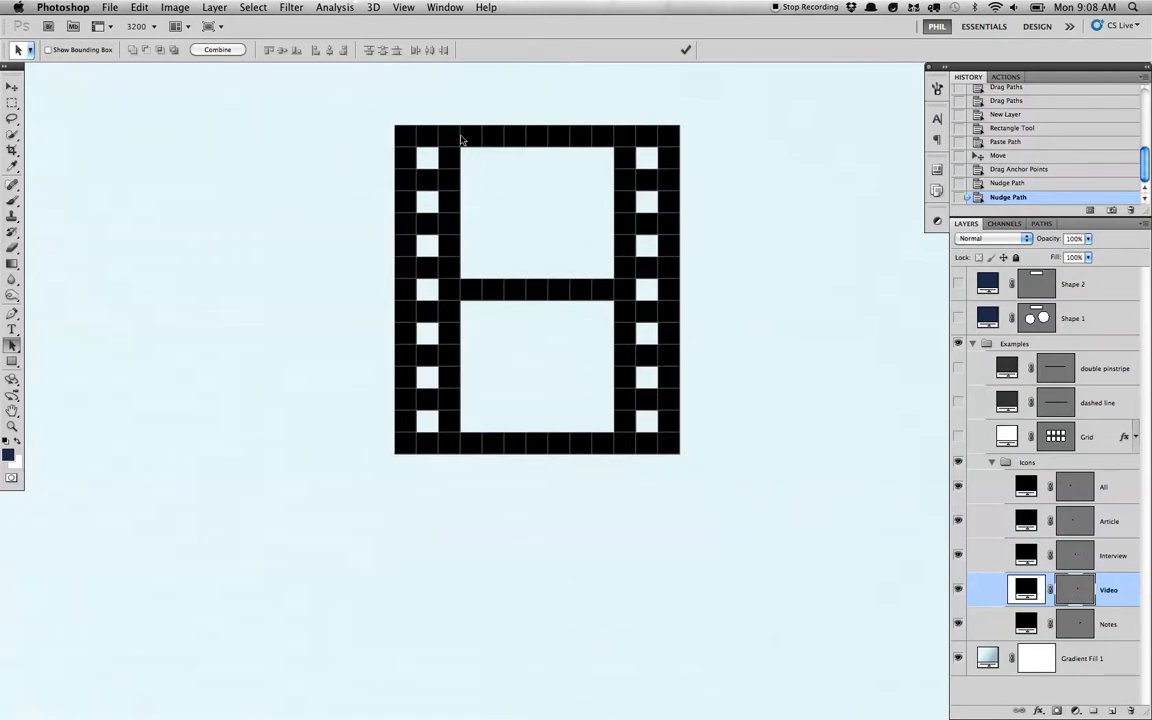
left_click(418, 128)
left_click(555, 312)
left_click(648, 246)
left_click(645, 377)
- Display the Notes layer's paths and examine the notepad's frame and upper text line
mouse_move(853, 380)
left_mouse_down()
mouse_move(483, 352)
mouse_move(302, 355)
left_mouse_up()
left_click_drag(800, 350, 227, 358)
left_click_drag(588, 350, 424, 399)
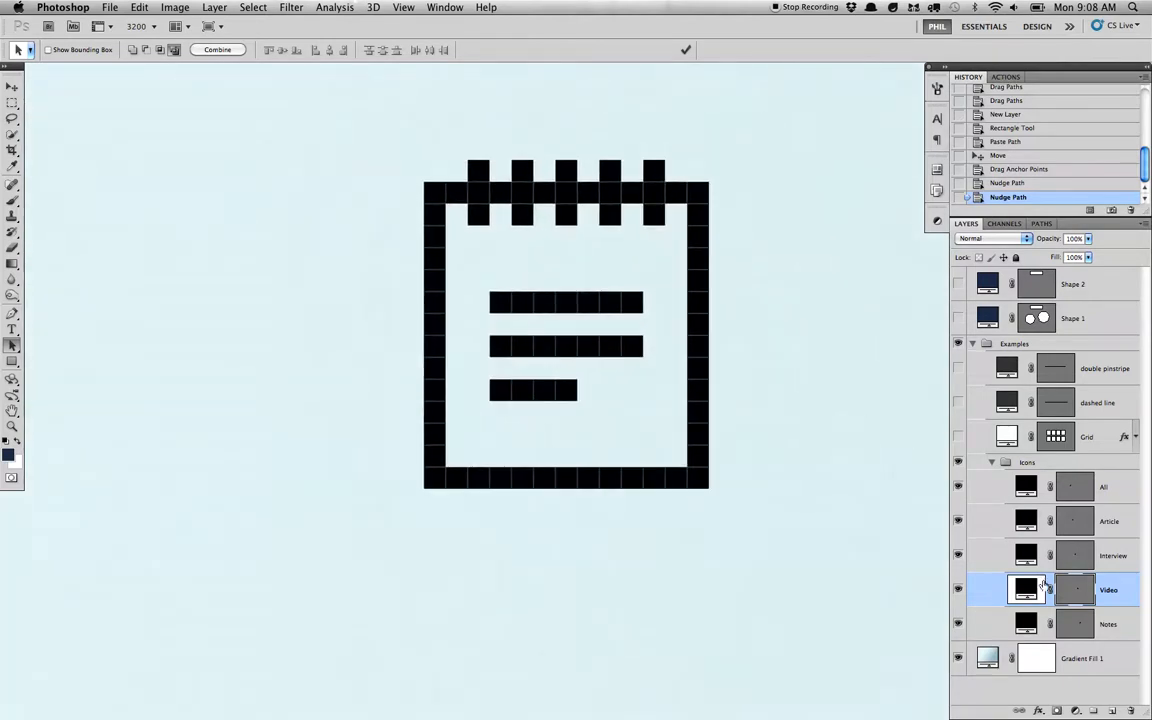
left_click(1079, 632)
left_click(699, 242)
left_click(626, 307)
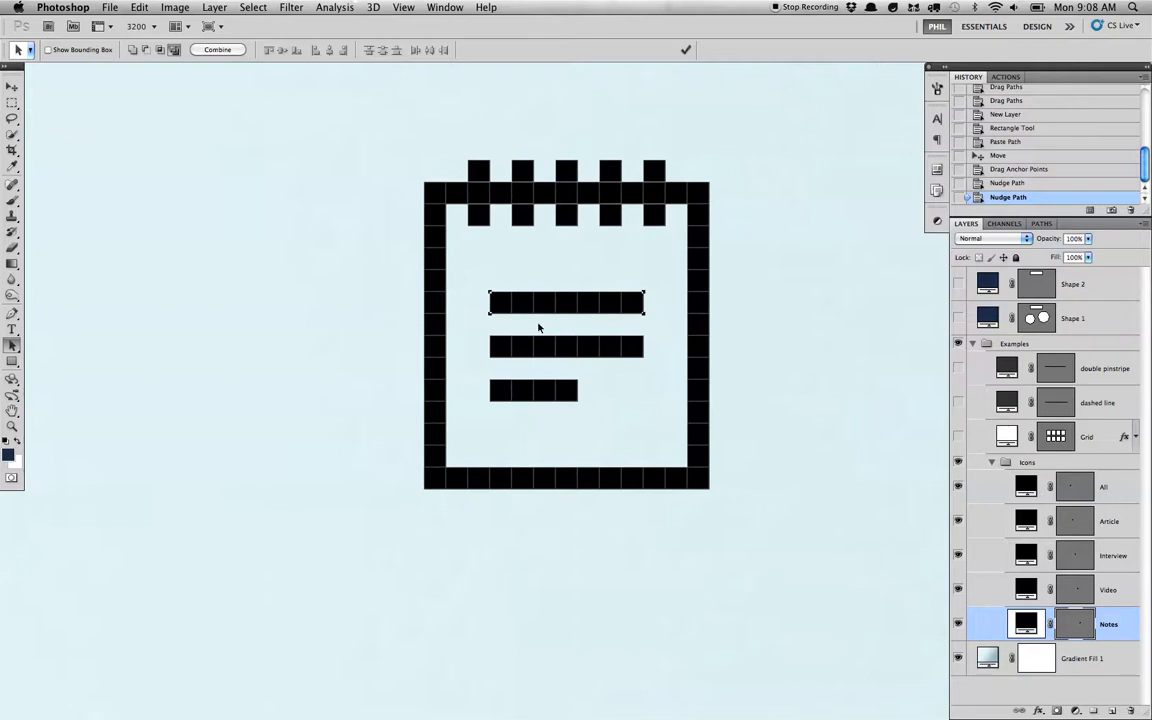
- Try moving the Notes icon's upper text line across the notepad's right border, and undo the move
left_click(445, 243)
left_click(527, 311)
left_click_drag(604, 301, 699, 325)
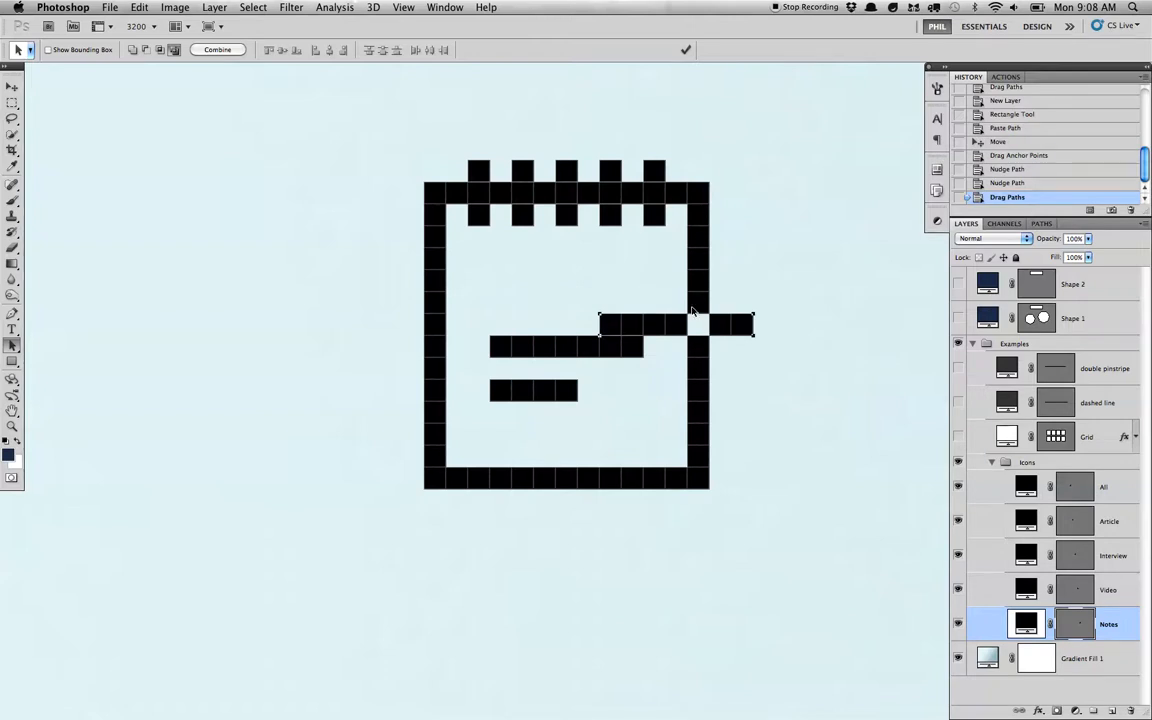
key("super+z")
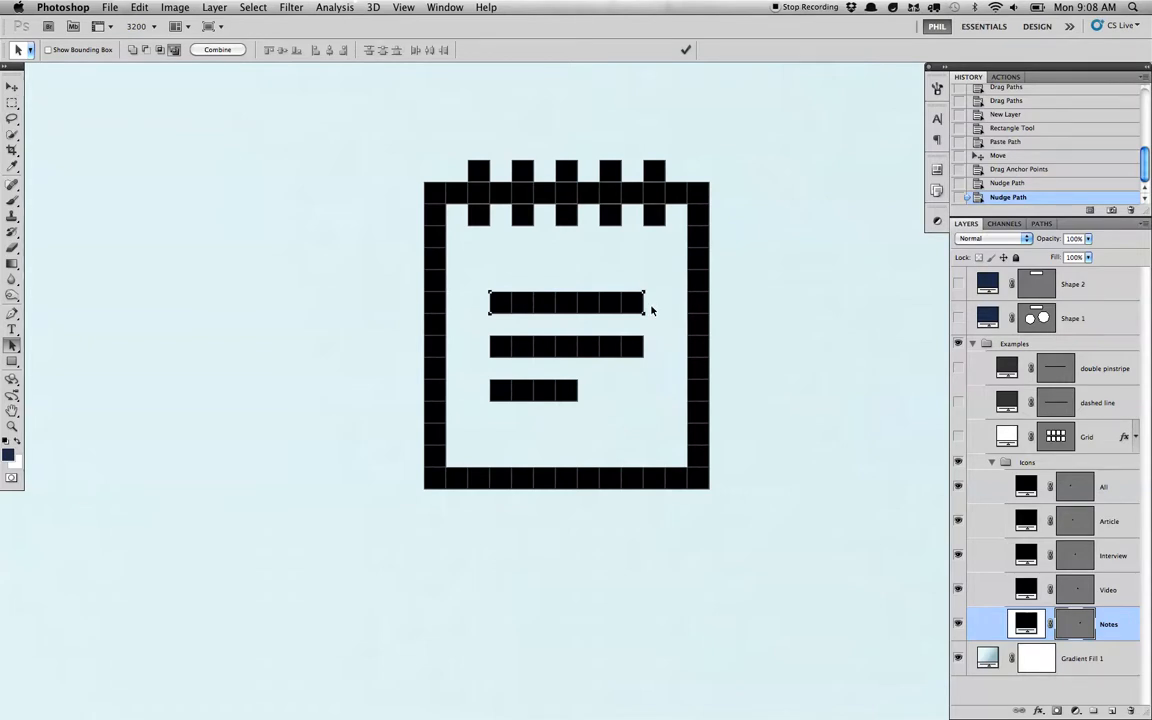
- Return the document view to 100% and switch to the Move tool
double_click(12, 425)
key("v")
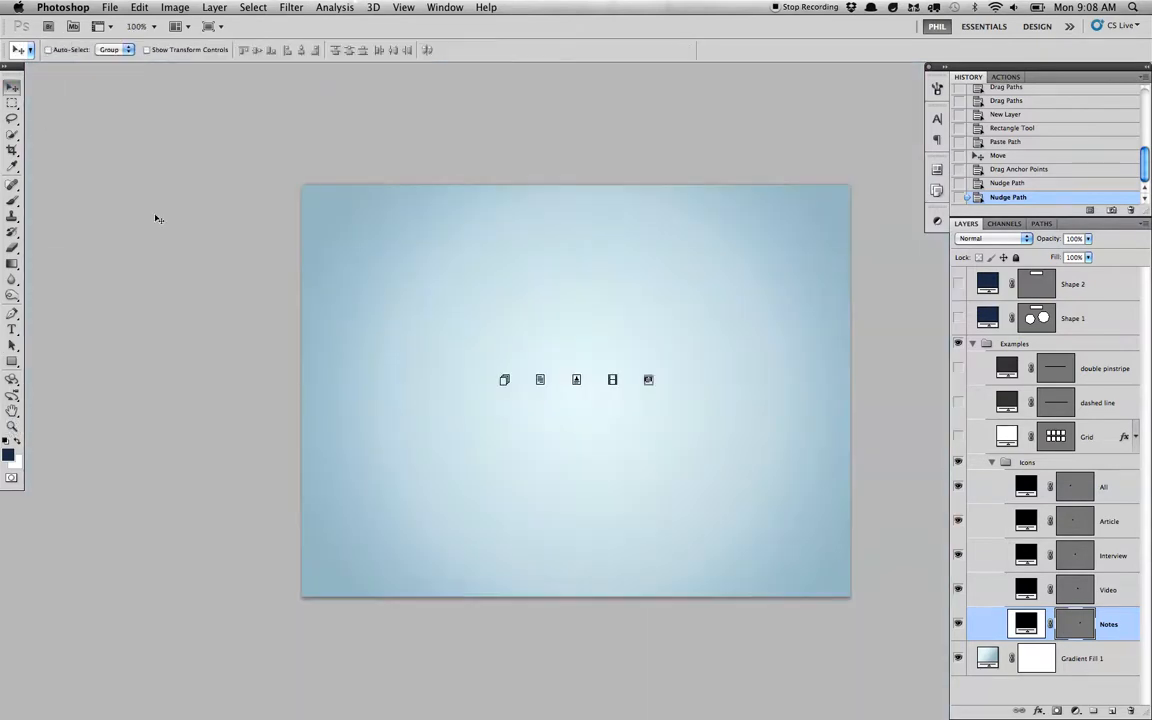